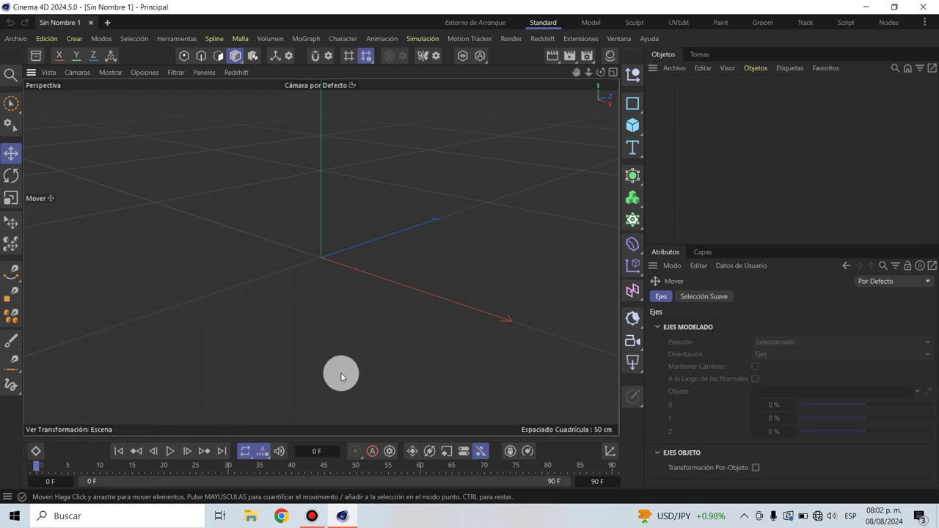
Switch the interface to the legacy Standard layout via Objetos Heredados
left_click(924, 24)
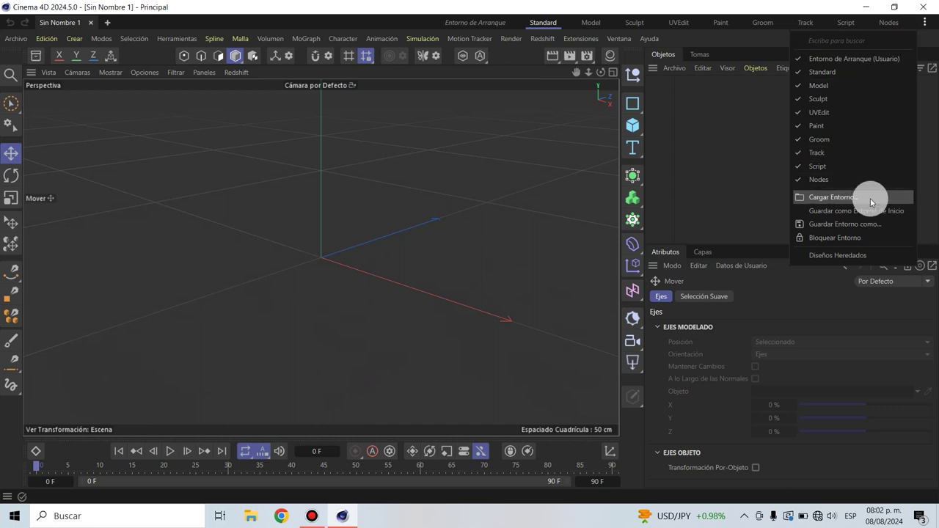
left_click(837, 255)
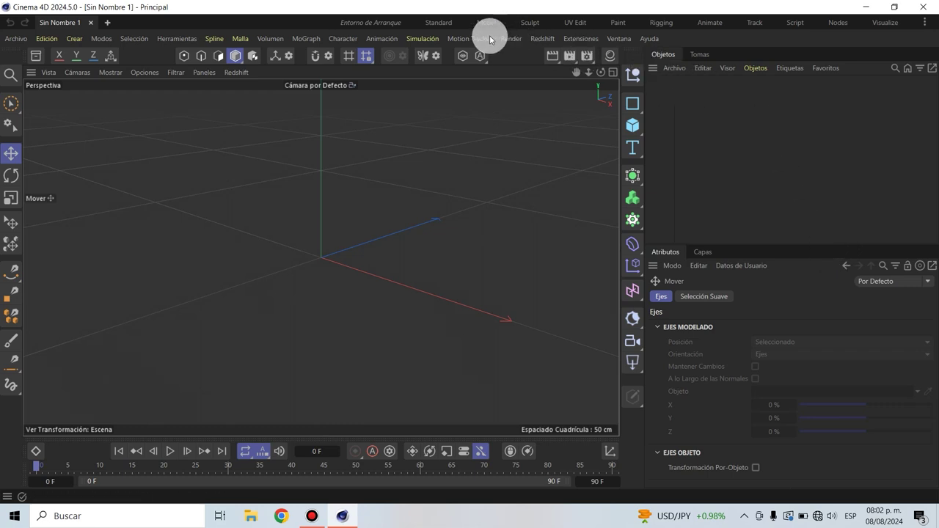
left_click(440, 23)
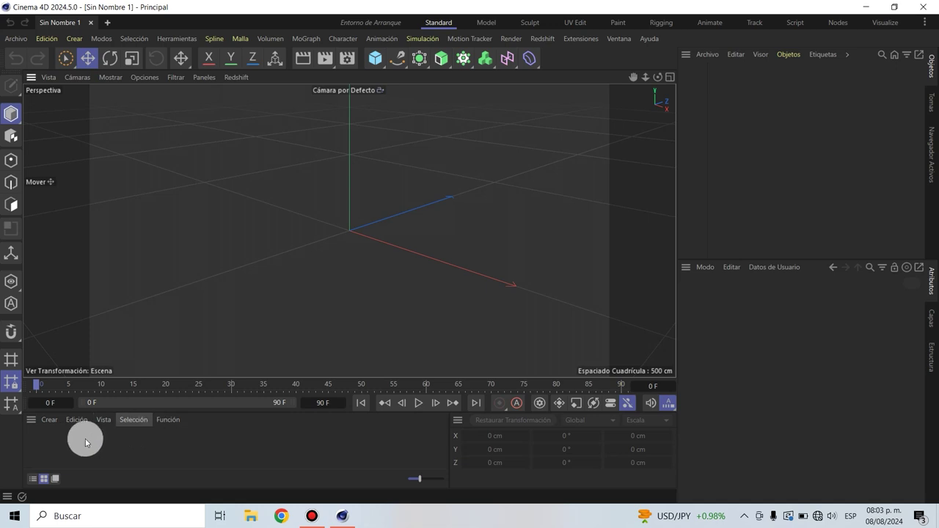
Create a default material named Mat, open its Editor Nodo, dismiss the prompt and close it
left_click(51, 422)
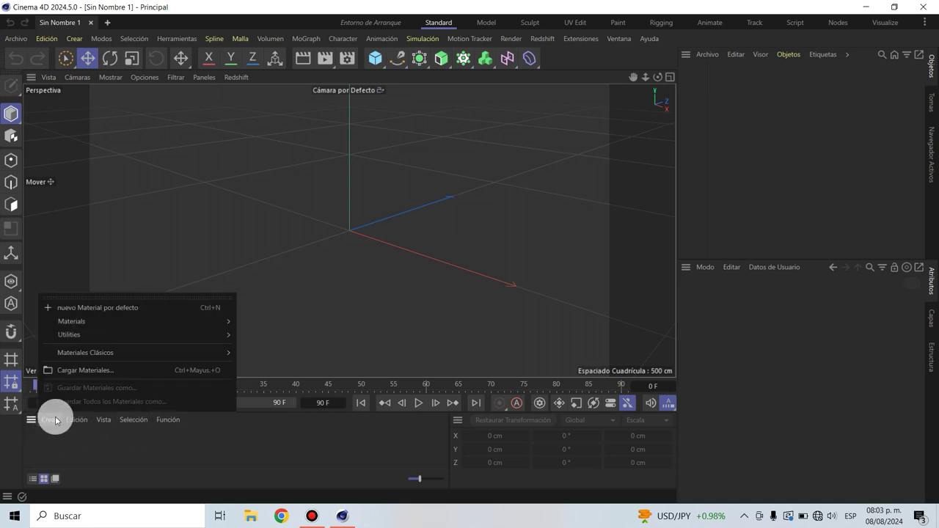
mouse_move(72, 322)
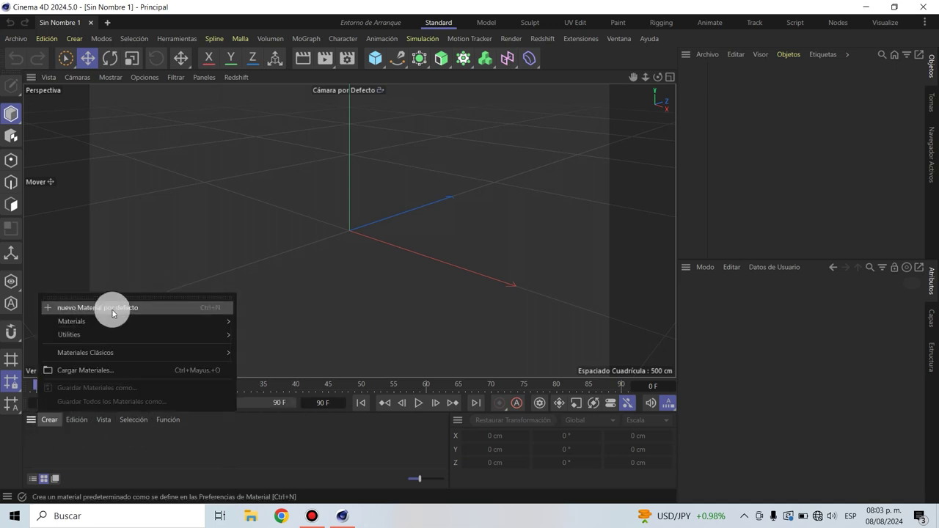
left_click(112, 308)
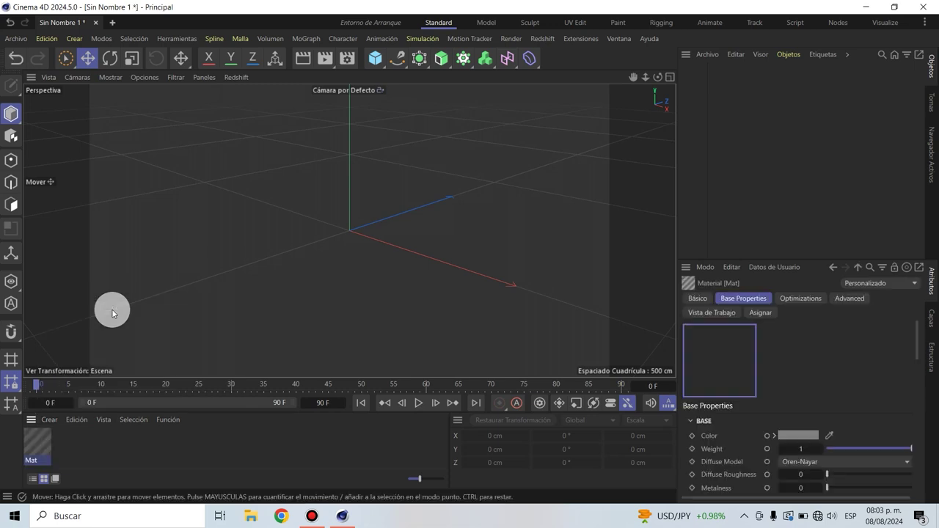
double_click(41, 450)
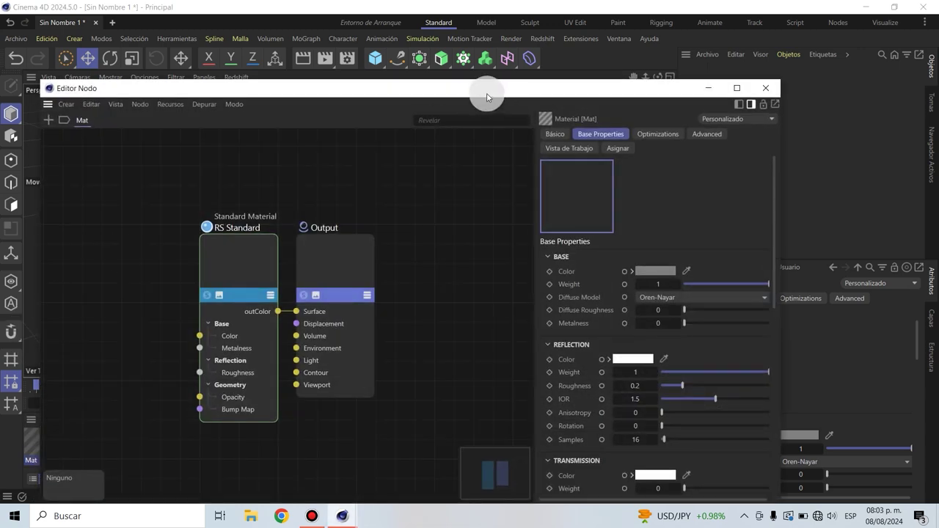
left_click_drag(487, 93, 492, 36)
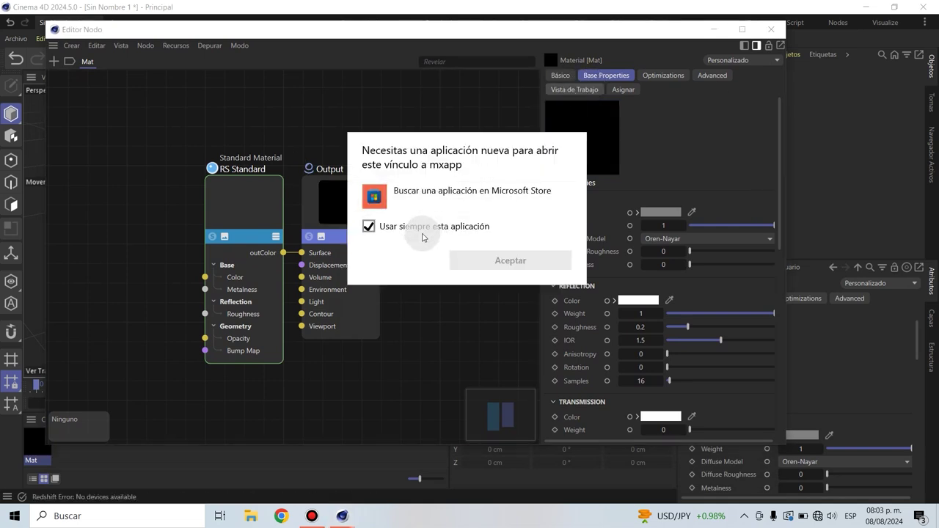
left_click(754, 133)
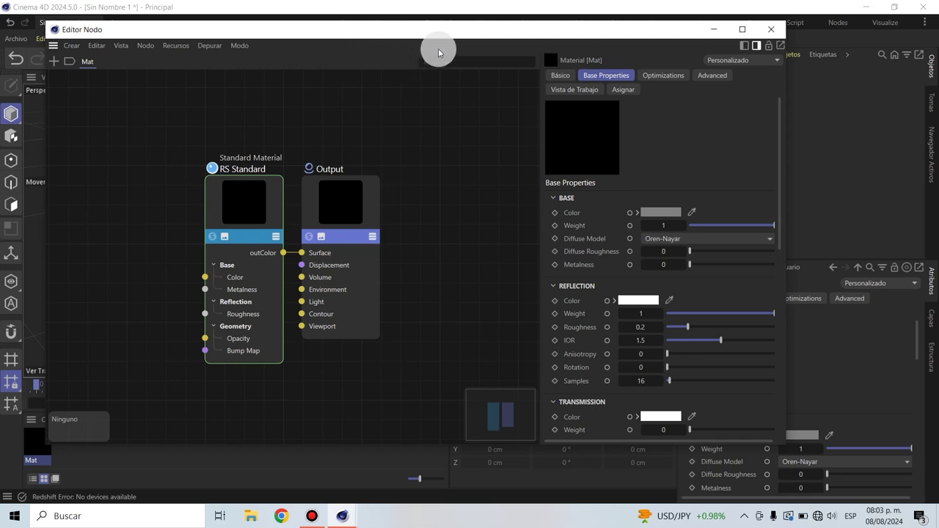
left_click(771, 31)
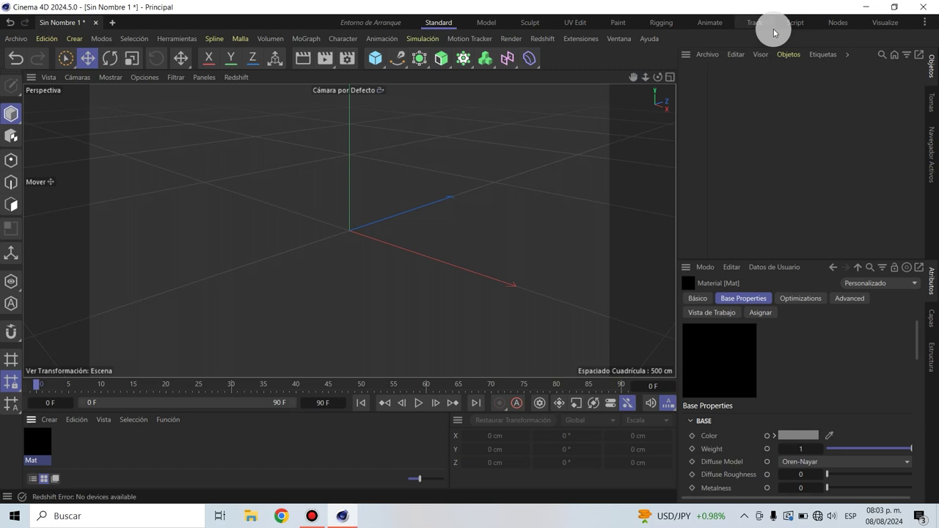
Change Motor de Render from Redshift to Estándar in Configuración de Render
left_click(346, 63)
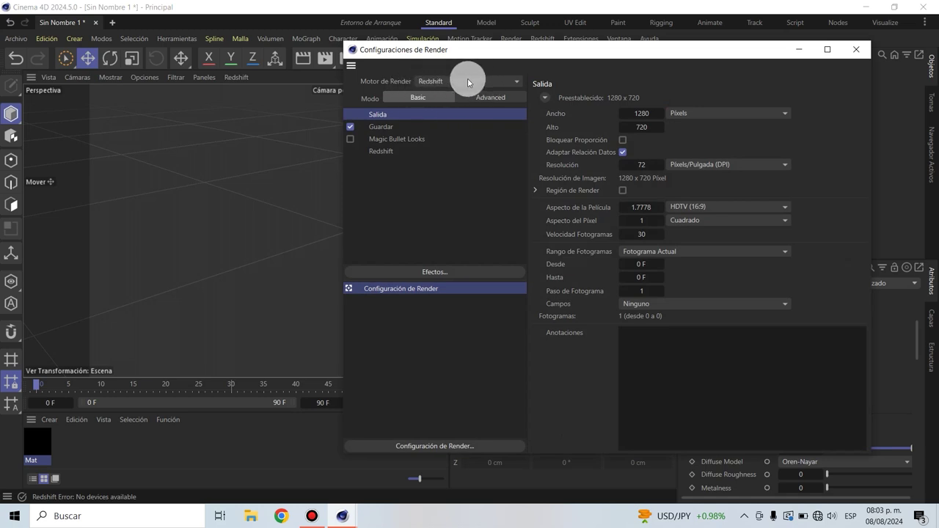
left_click(494, 83)
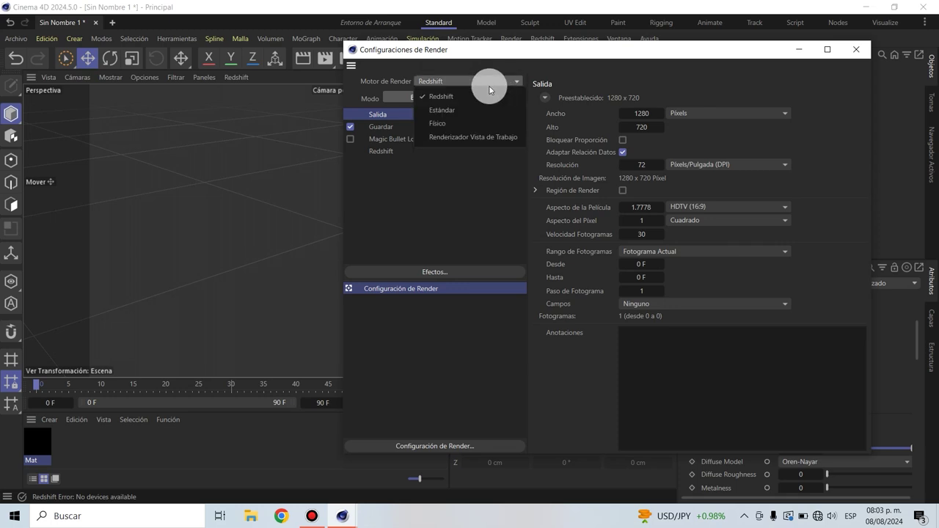
left_click(450, 109)
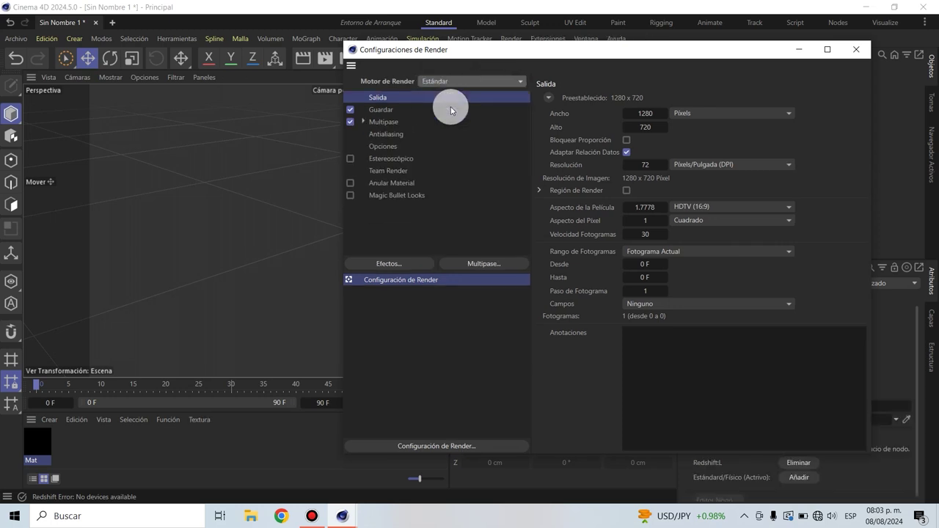
left_click(855, 51)
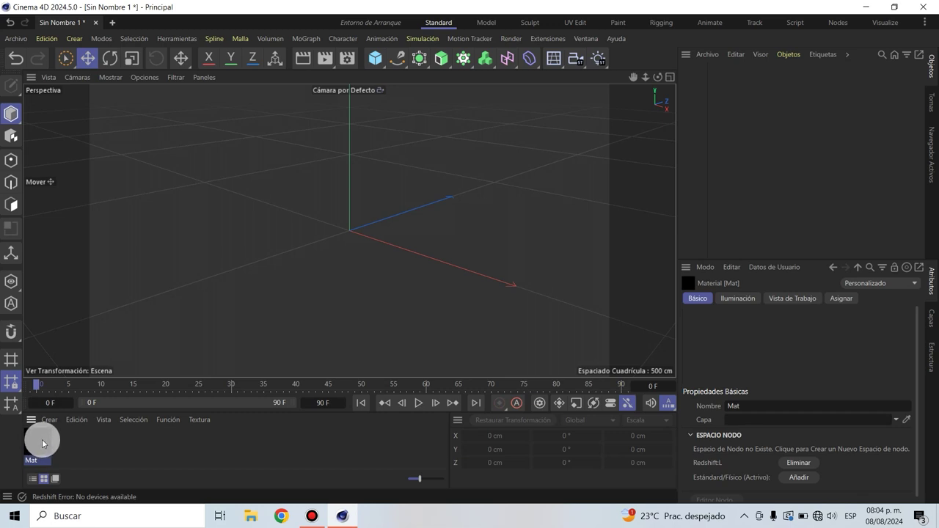
Replace Mat with a new default material and set its colour to a strong red
key("Delete")
left_click(42, 424)
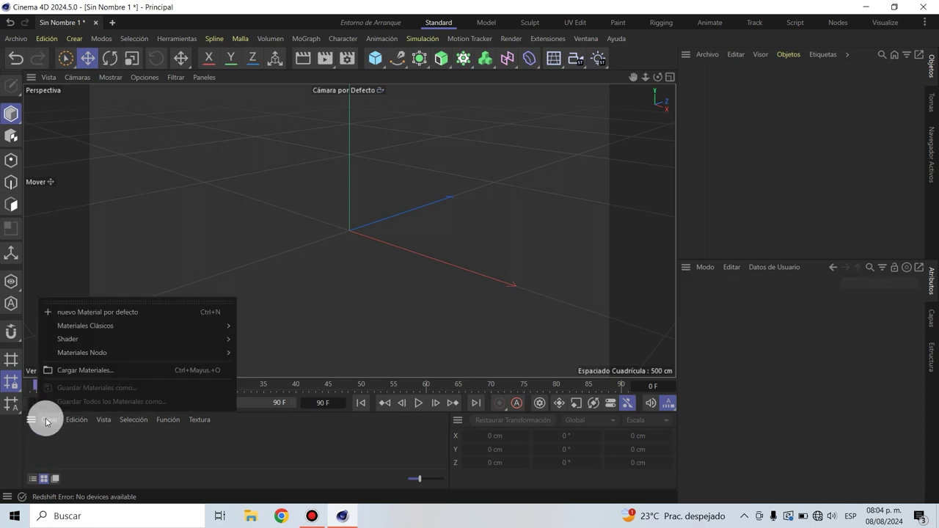
left_click(87, 311)
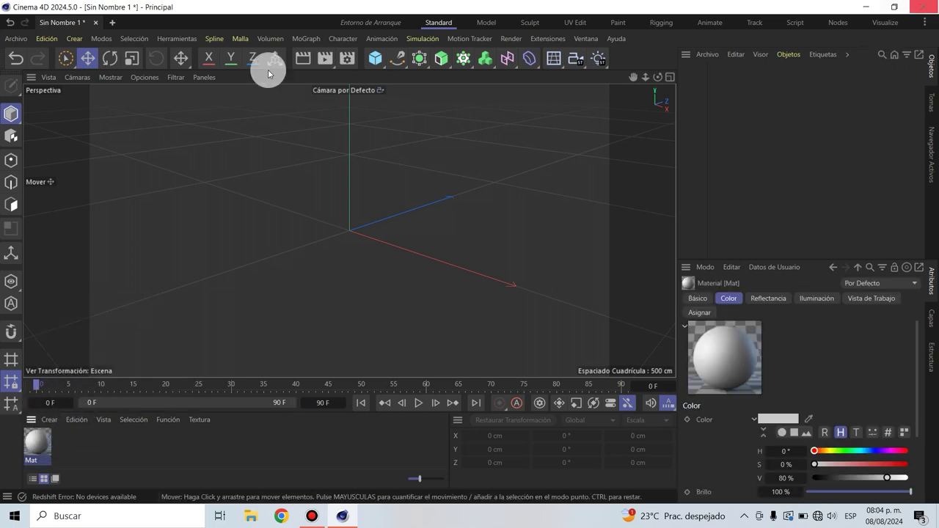
double_click(37, 443)
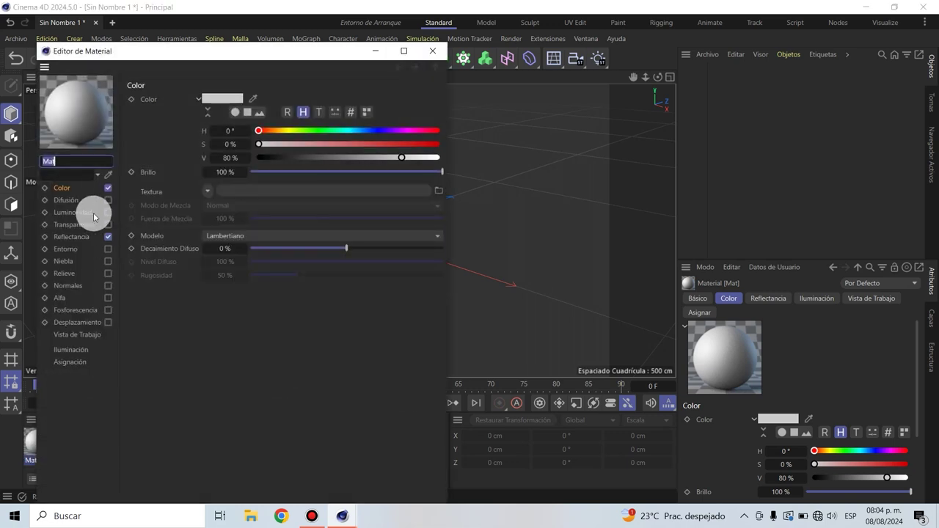
left_click(69, 187)
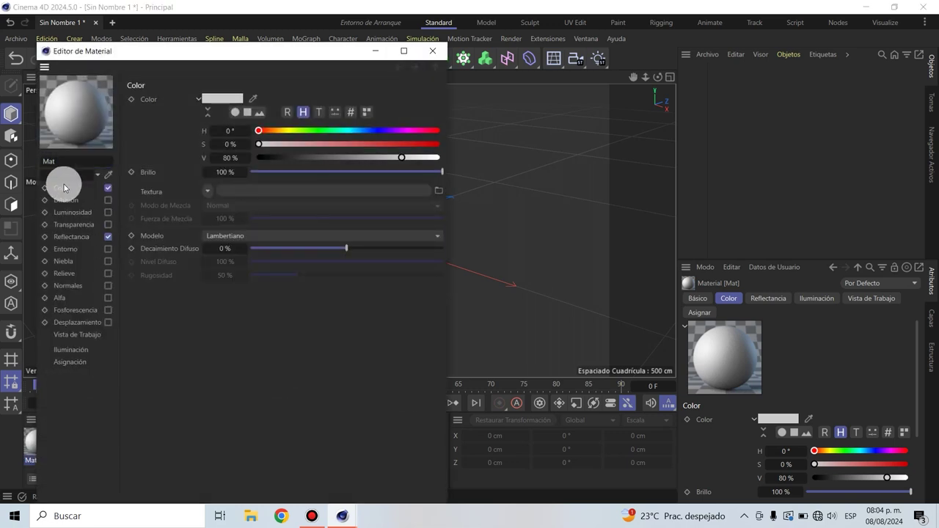
left_click(366, 132)
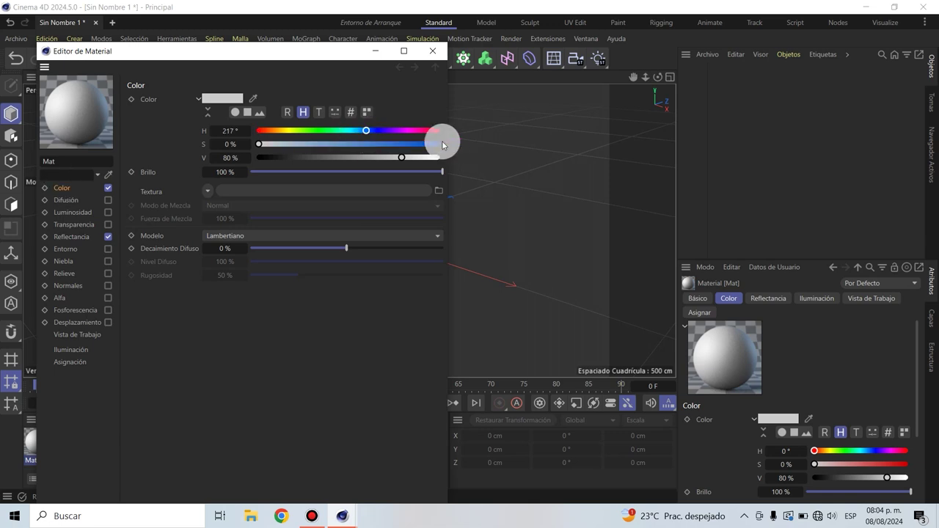
left_click(437, 144)
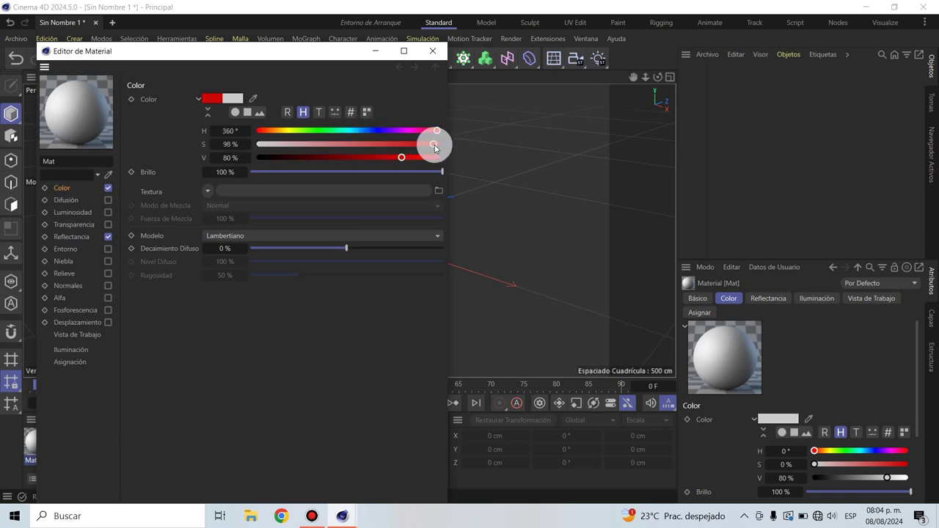
Add a Reflexión (heredado) layer in Reflectancia with a grey layer colour
left_click(84, 238)
left_click(145, 129)
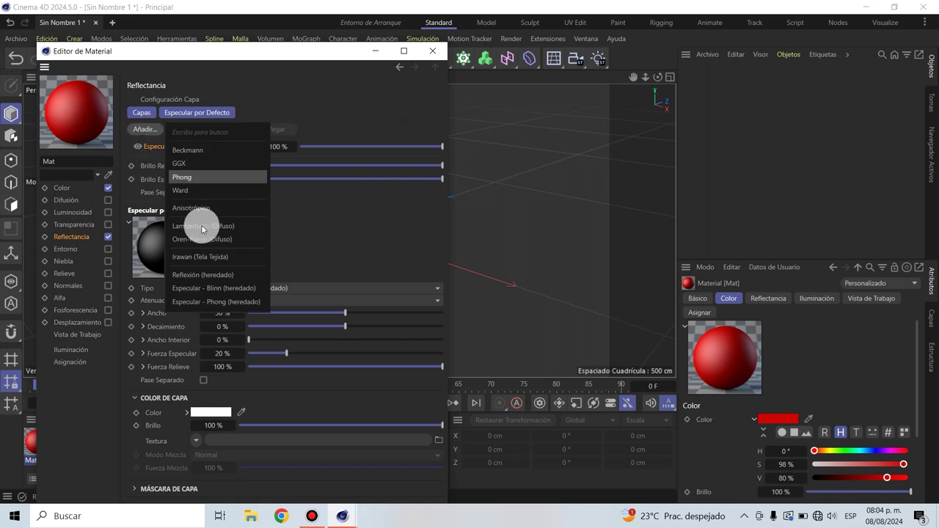
left_click(213, 276)
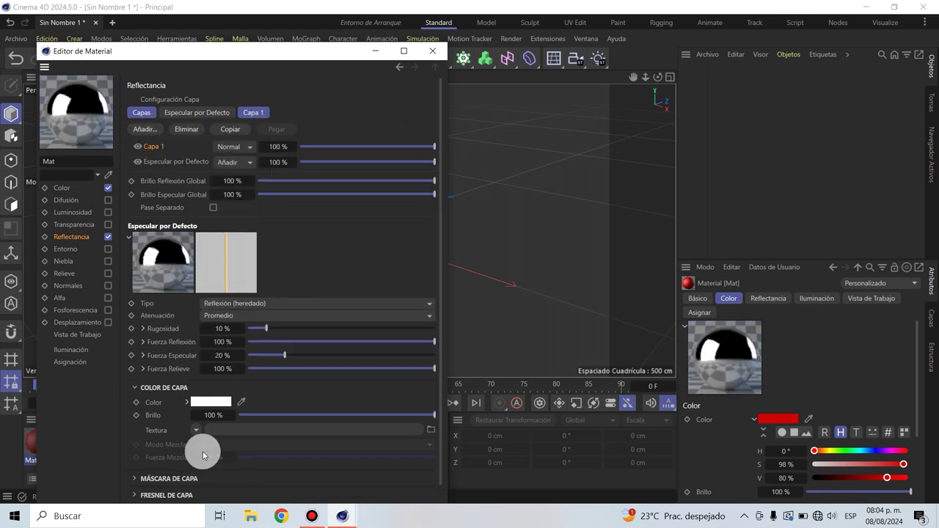
left_click(220, 404)
left_click_drag(94, 430, 89, 436)
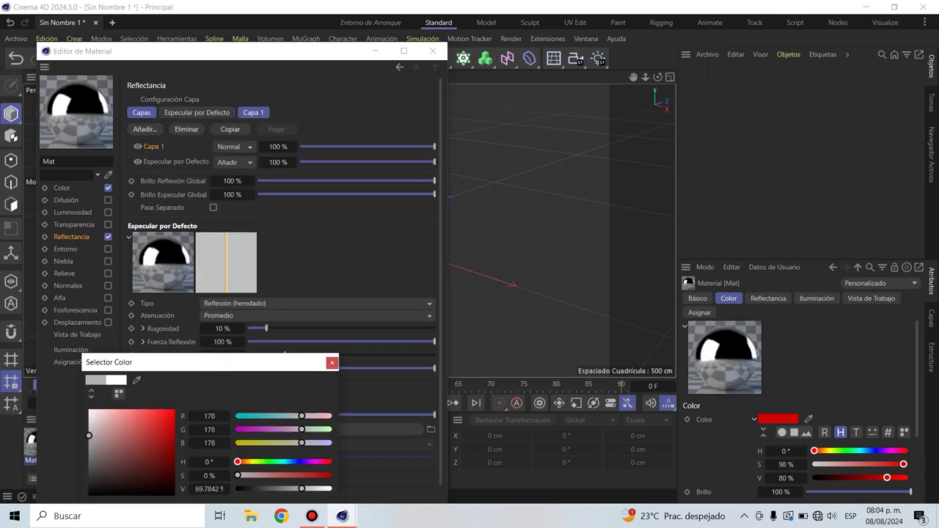
left_click(331, 362)
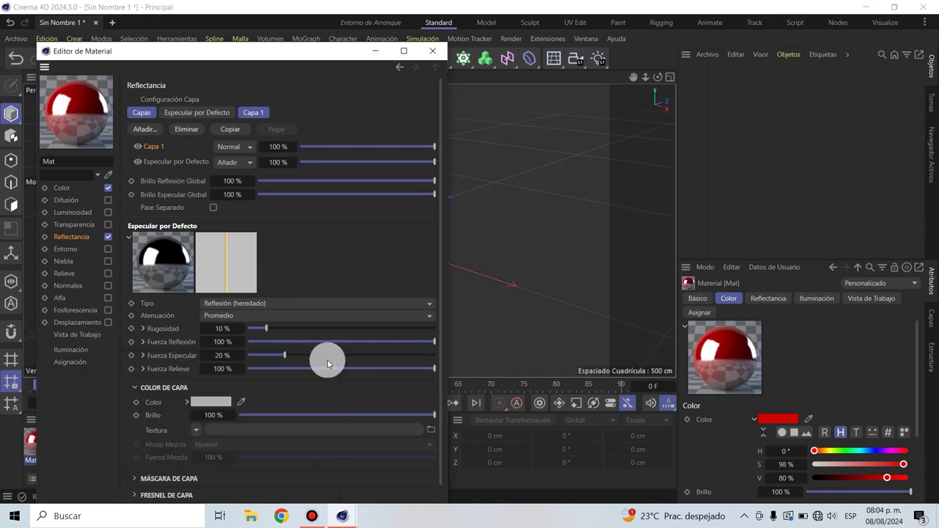
left_click(435, 52)
double_click(36, 437)
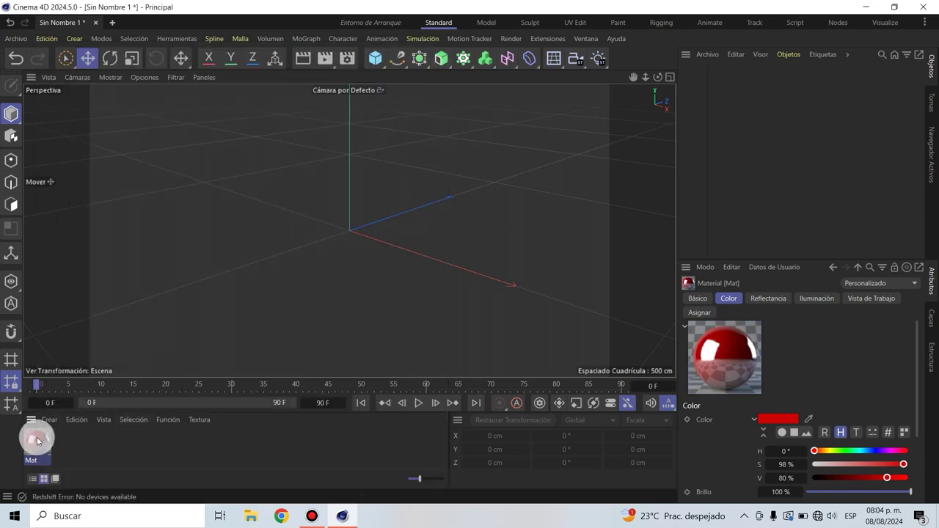
Close the material editor and dismiss the Archivo menu without choosing anything
left_click(432, 53)
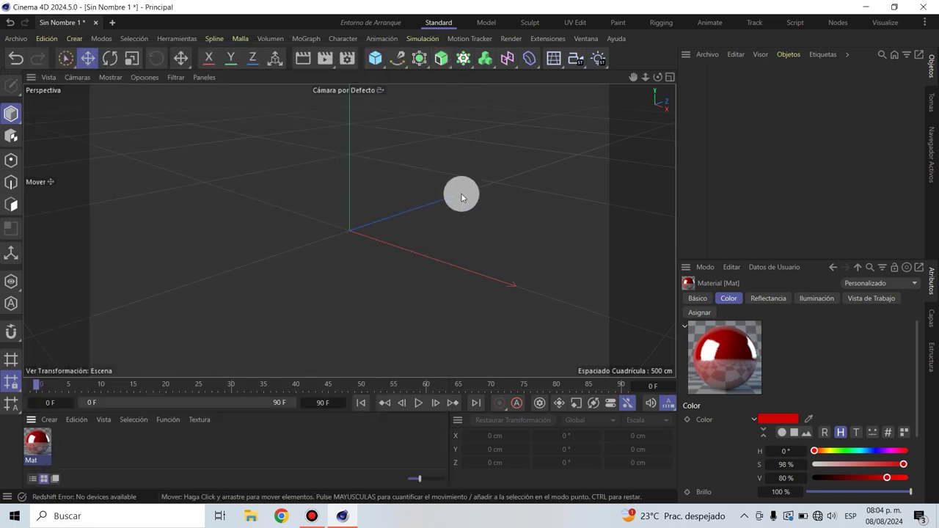
left_click(11, 38)
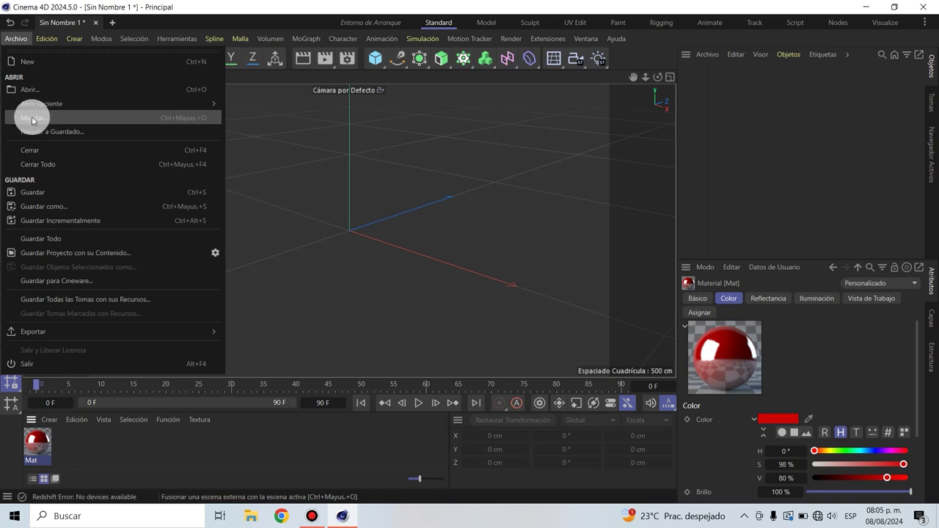
key("Escape")
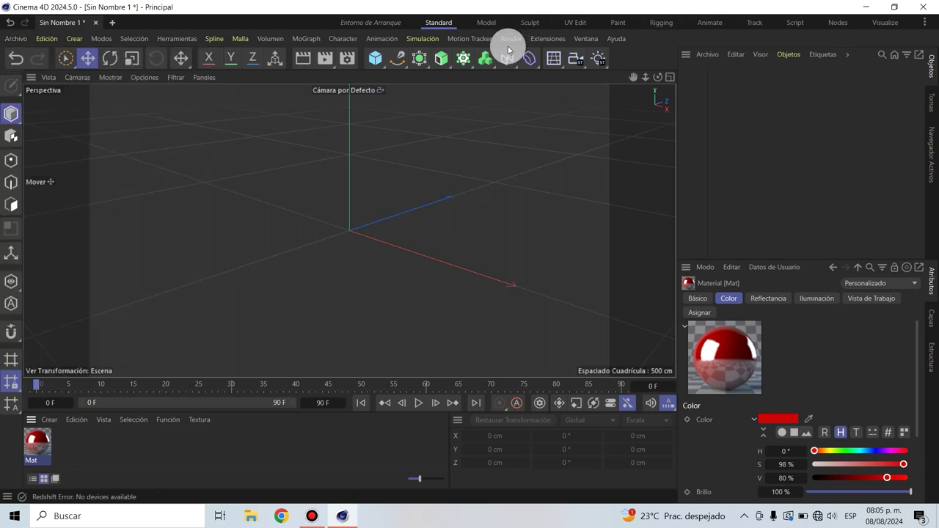
Add a MoGraph Texto object, view it from the front and set Alinear to Centro
left_click(384, 64)
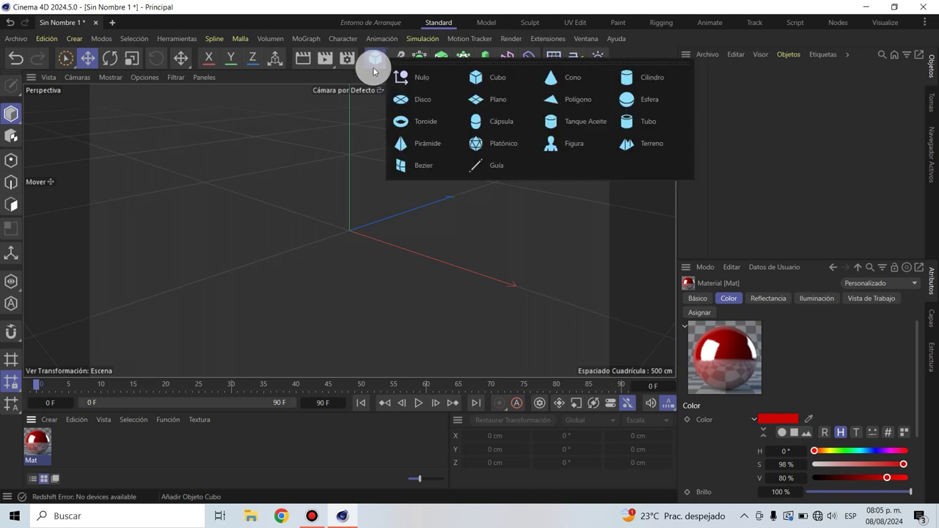
left_click(361, 91)
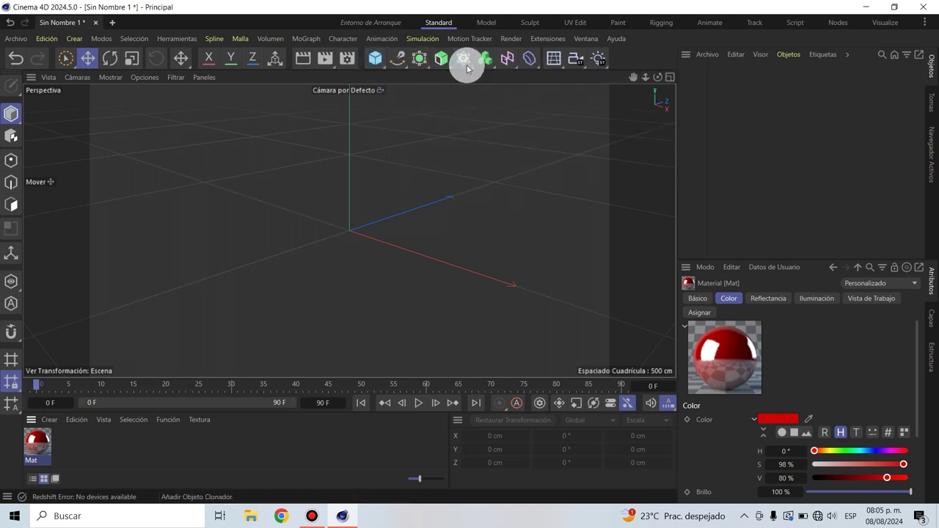
left_click(463, 60)
left_click(412, 146)
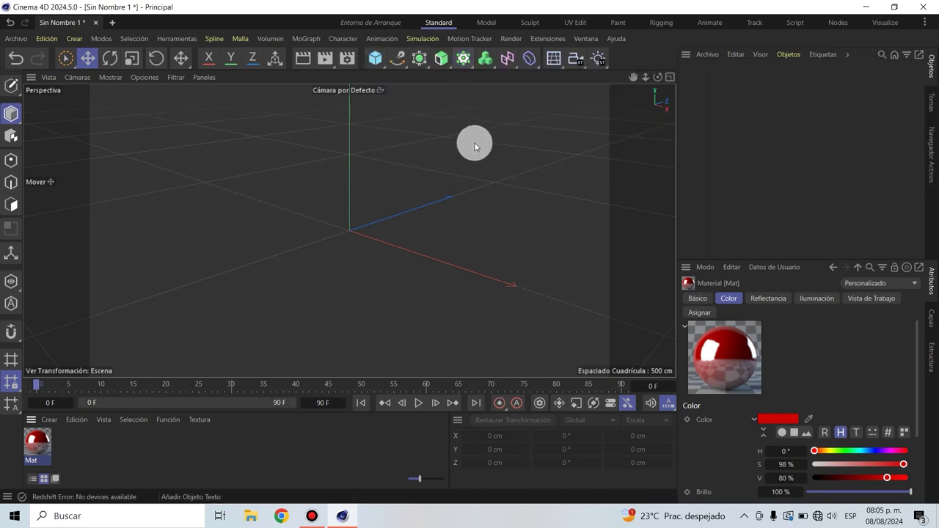
left_click_drag(658, 77, 658, 77)
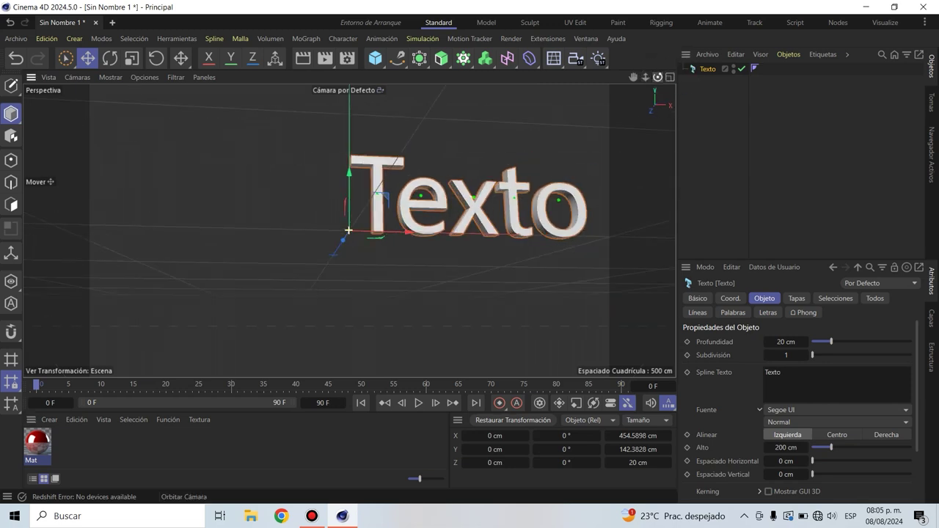
left_click(848, 438)
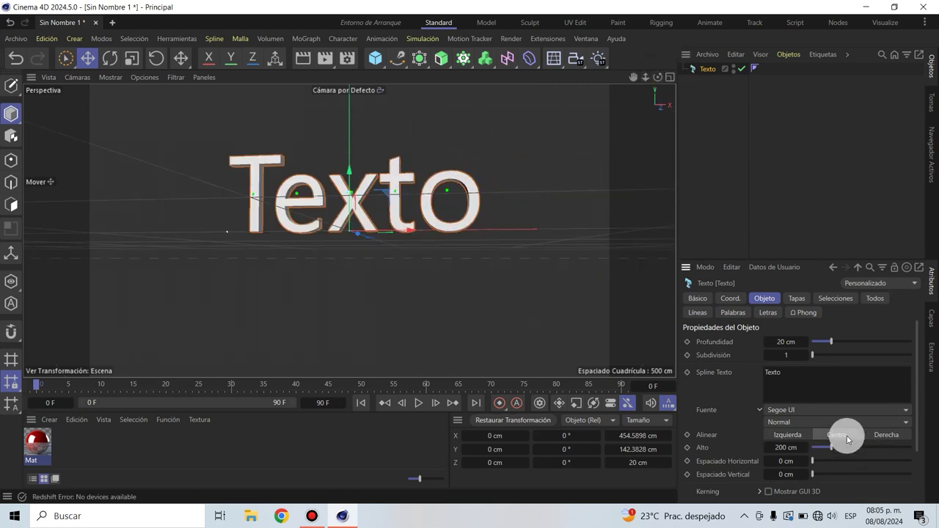
left_click(798, 298)
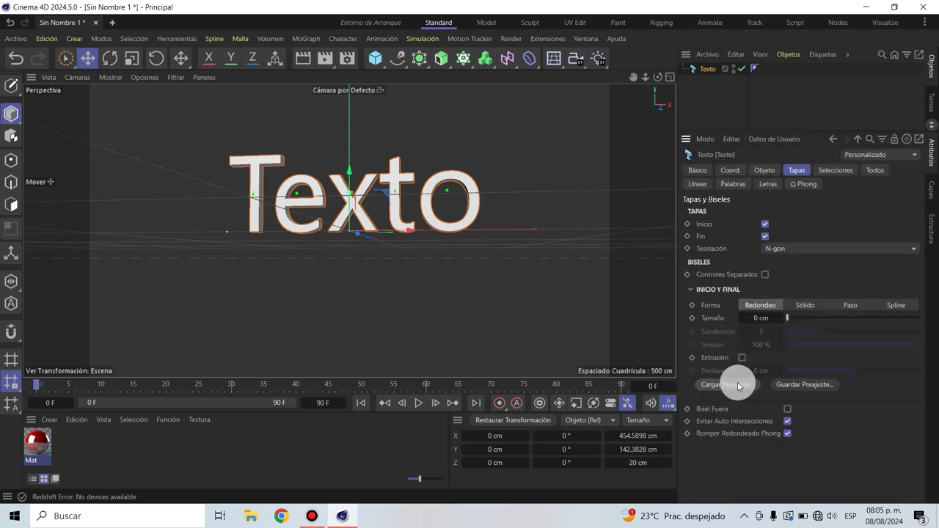
Apply the Basic Rounding preset to the text's caps
left_click(727, 385)
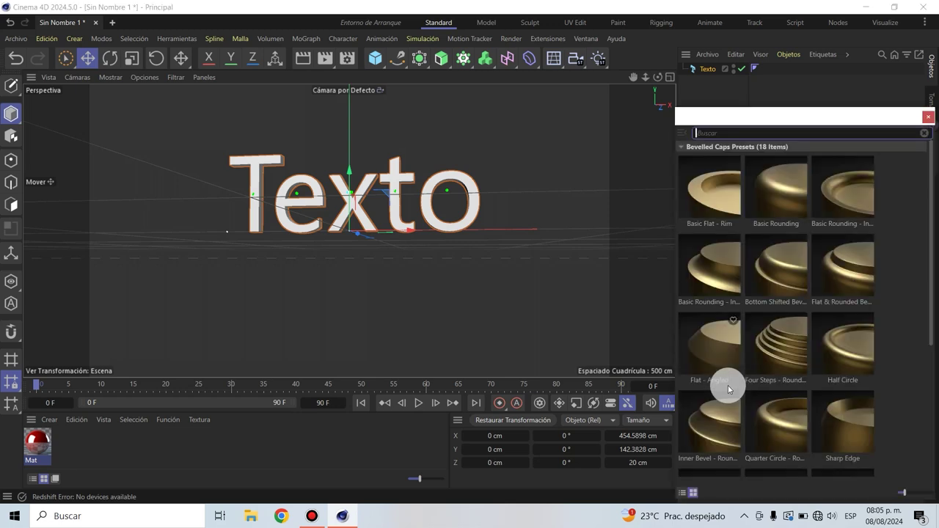
double_click(784, 195)
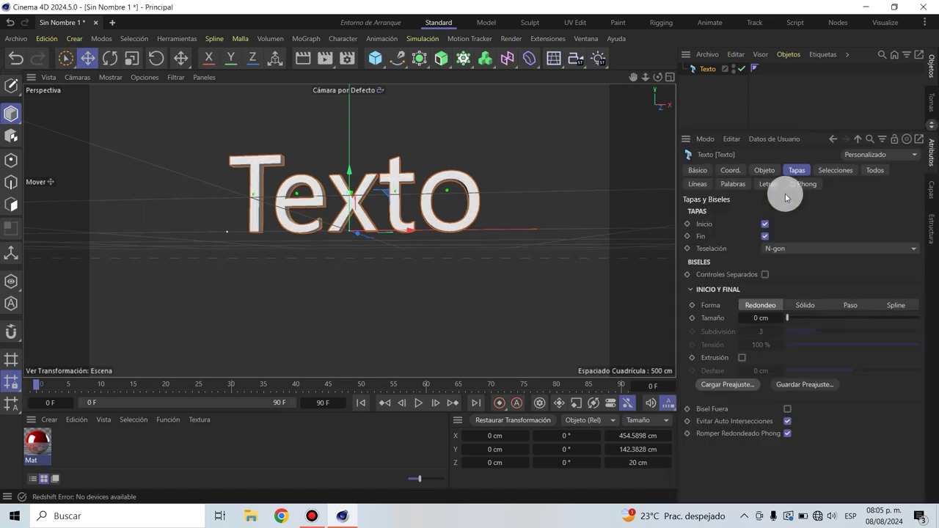
right_click_drag(374, 194, 456, 196, "alt")
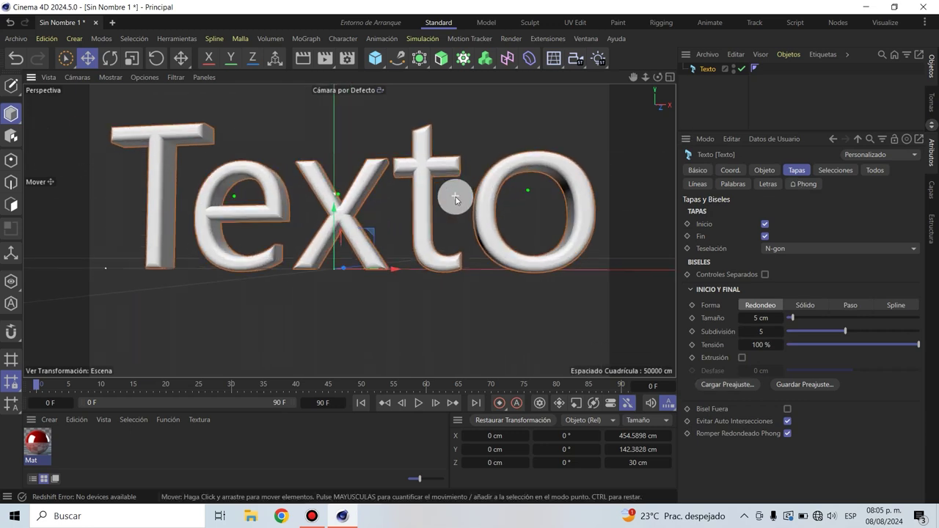
Replace it with a Quarter Circle bevel preset for 5 cm, 20-subdivision rounded caps
left_click(717, 384)
scroll(876, 335, "down", 3)
scroll(894, 316, "down", 3)
scroll(922, 367, "down", 2)
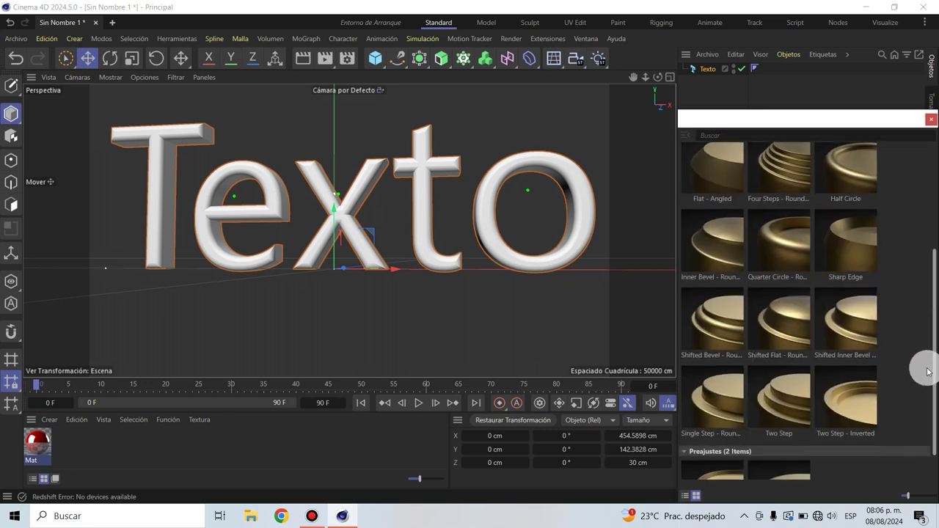
scroll(908, 417, "down", 2)
scroll(915, 390, "up", 2)
left_click_drag(927, 341, 938, 228)
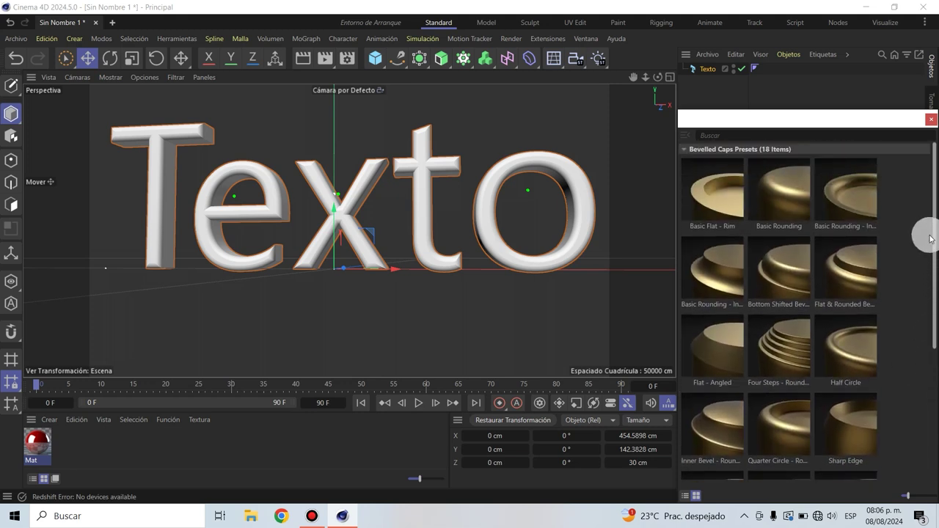
scroll(887, 293, "down", 2)
scroll(866, 367, "down", 3)
scroll(872, 381, "up", 1)
scroll(883, 371, "up", 4)
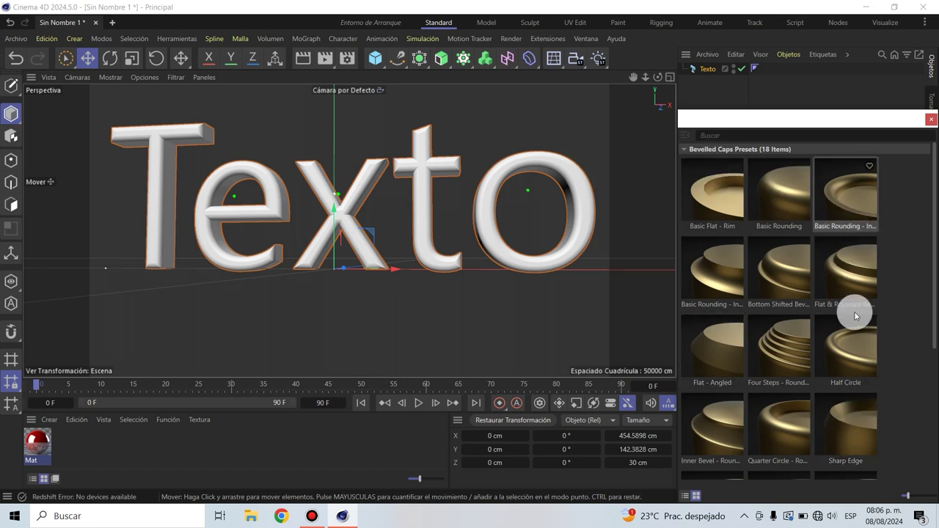
mouse_move(711, 269)
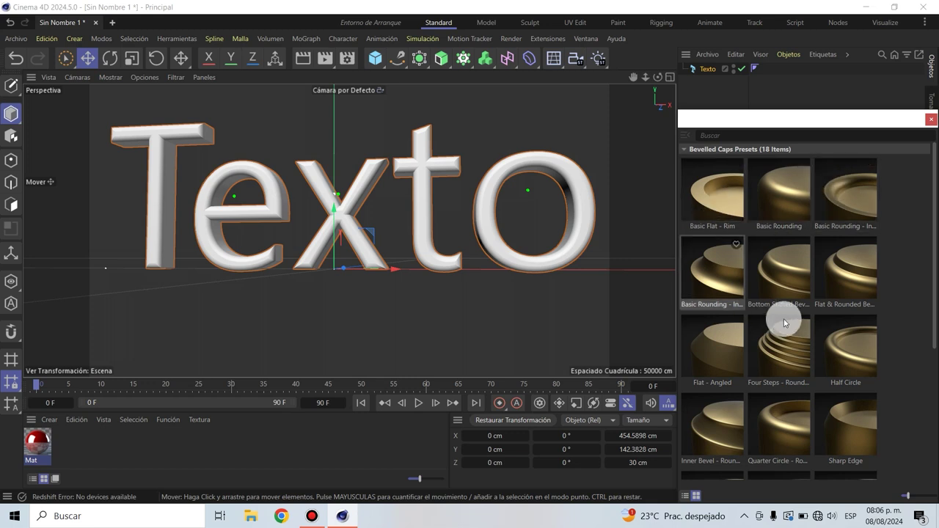
left_click_drag(924, 335, 927, 477)
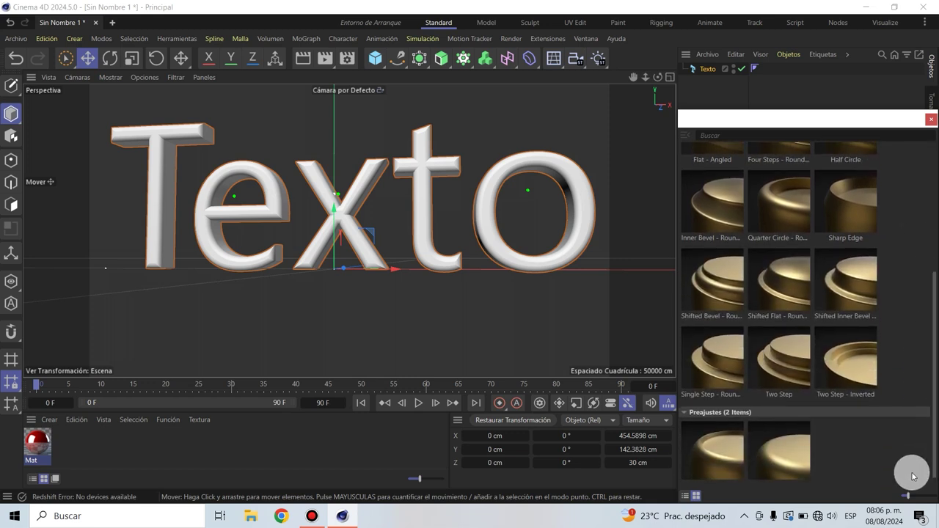
double_click(776, 277)
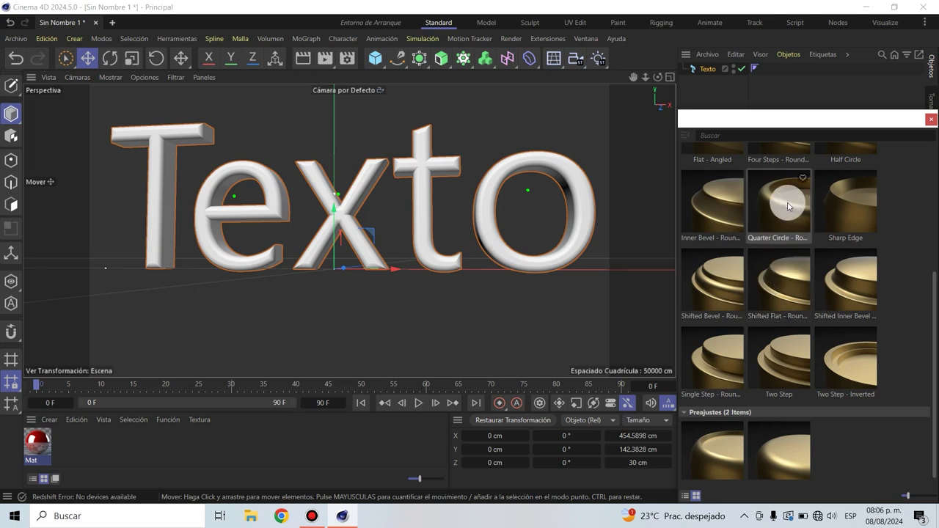
Inspect the rounded bevels in the viewport, then deselect the text object
scroll(430, 143, "up", 2)
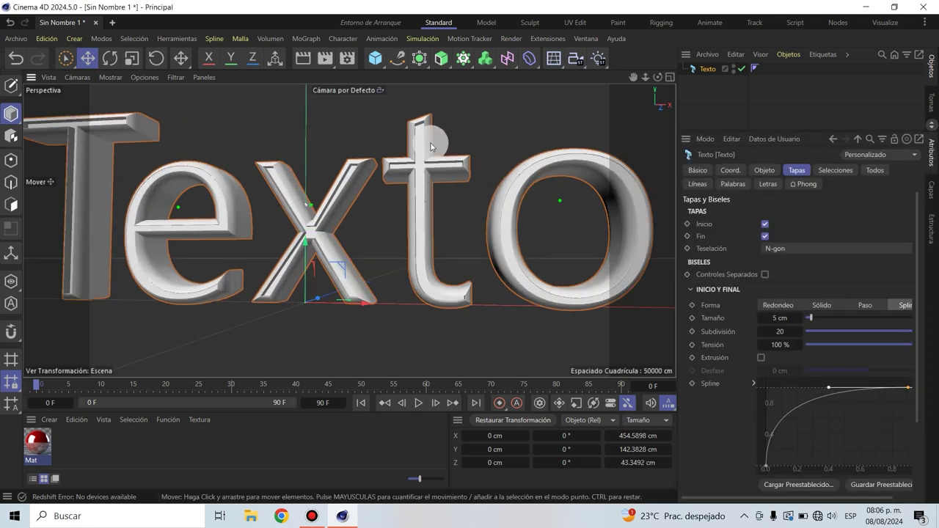
scroll(431, 143, "up", 3)
scroll(405, 119, "up", 3)
scroll(405, 120, "up", 1)
scroll(402, 125, "down", 1)
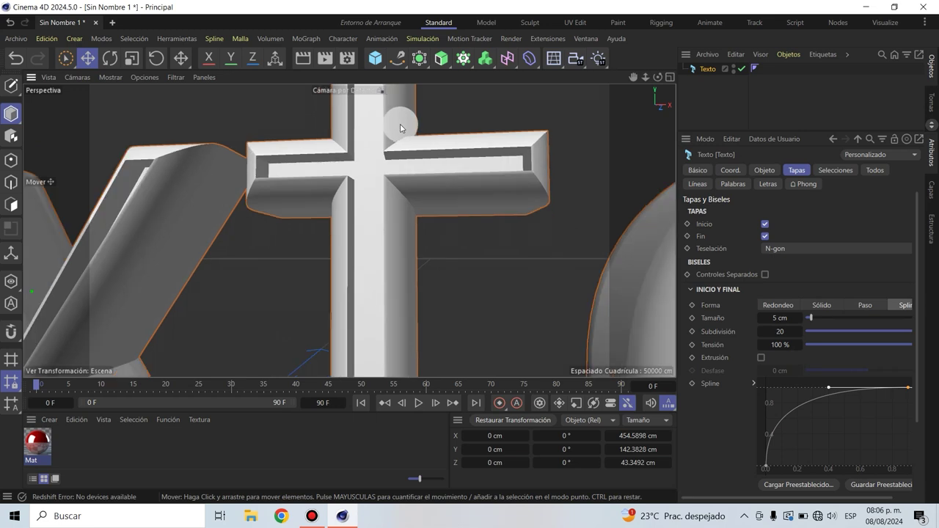
scroll(404, 128, "down", 2)
scroll(409, 135, "down", 2)
scroll(411, 134, "down", 3)
scroll(414, 130, "down", 1)
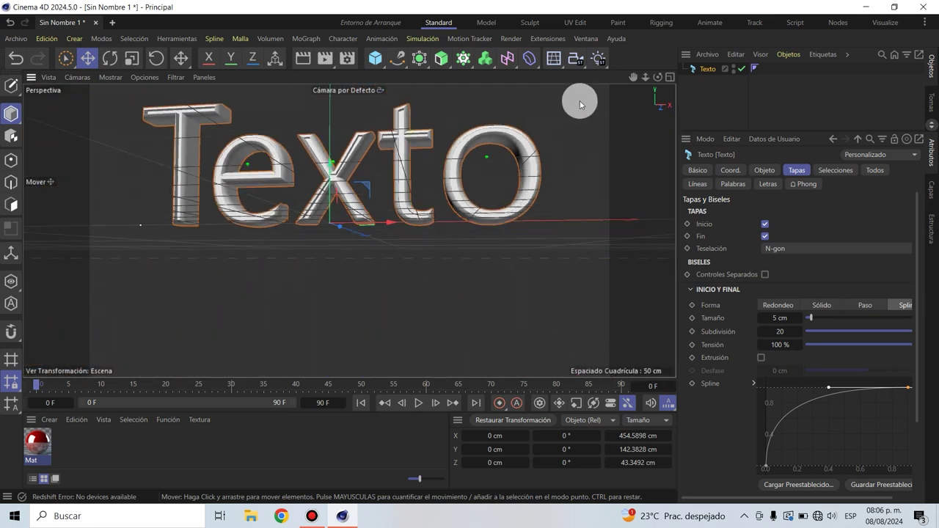
left_click_drag(635, 77, 646, 77)
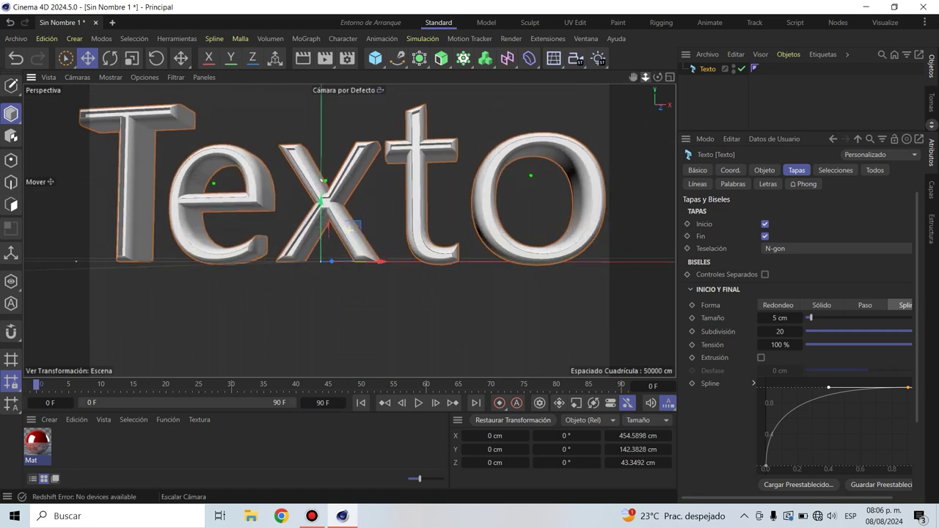
left_click(896, 178)
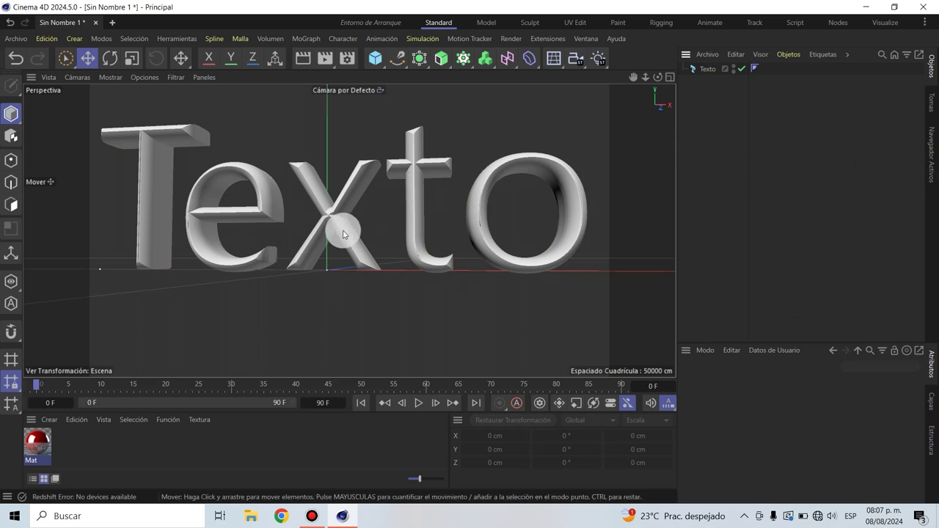
Open and close the Mat material editor, then show the Navegador de Activos
scroll(293, 235, "down", 1)
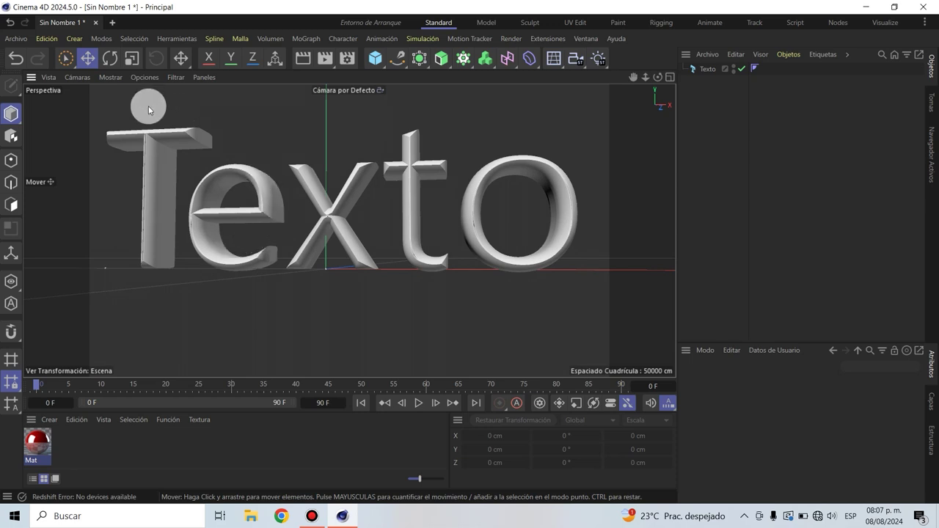
double_click(40, 440)
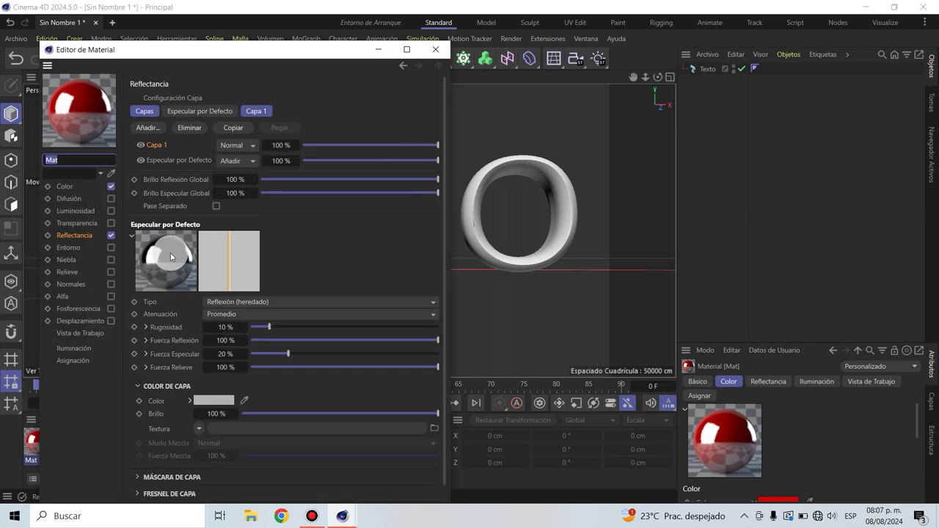
left_click(435, 50)
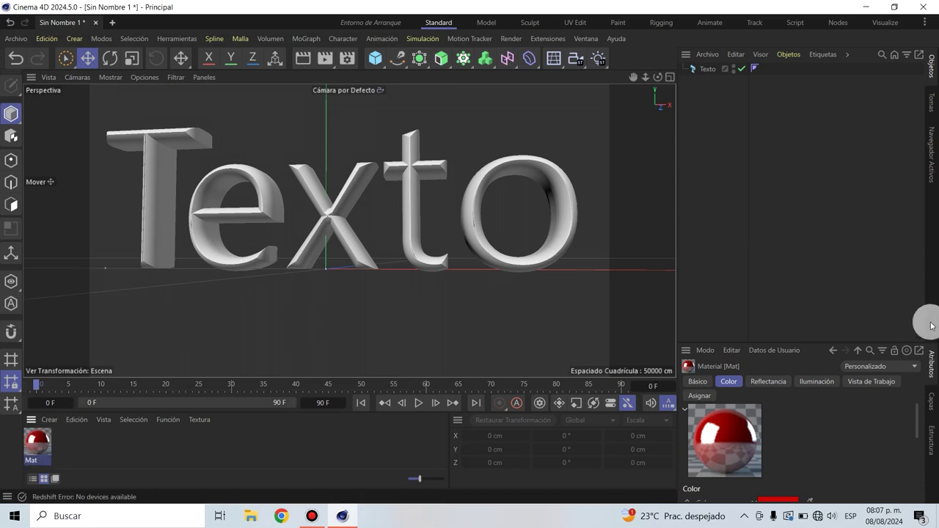
left_click(933, 159)
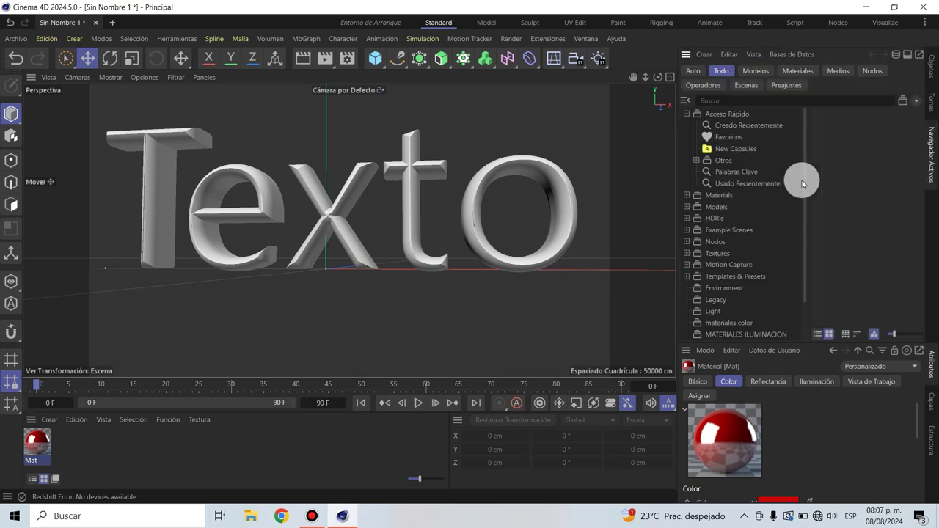
Create a new Asset Browser category named 'material creada'
left_click(702, 53)
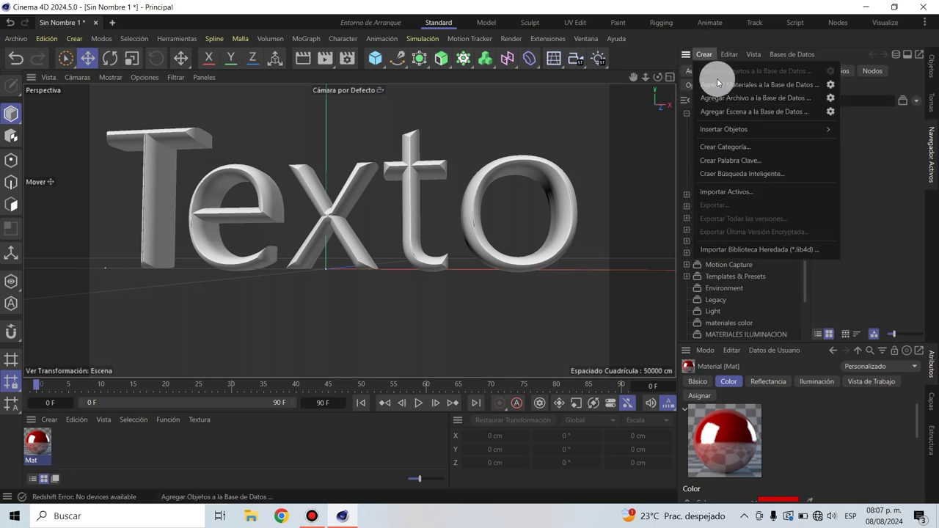
left_click(731, 148)
type("material creada")
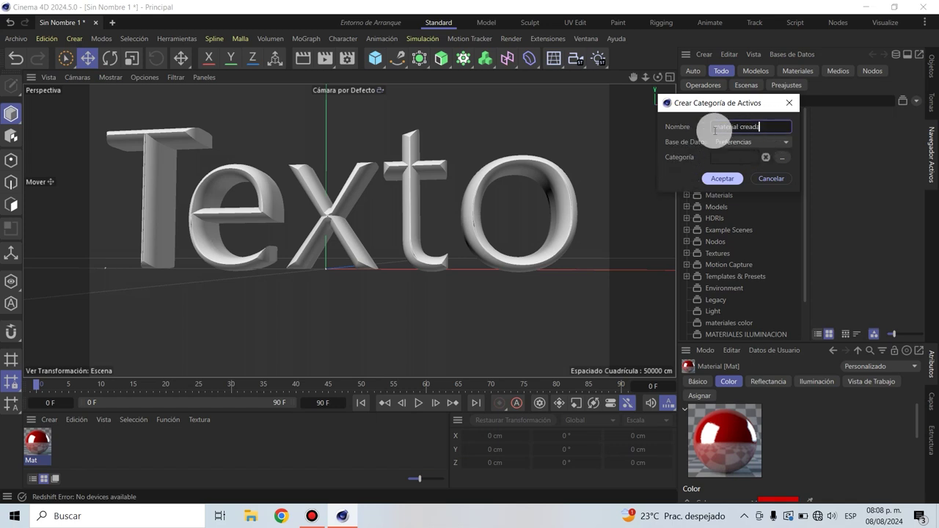
key("BackSpace")
type("a")
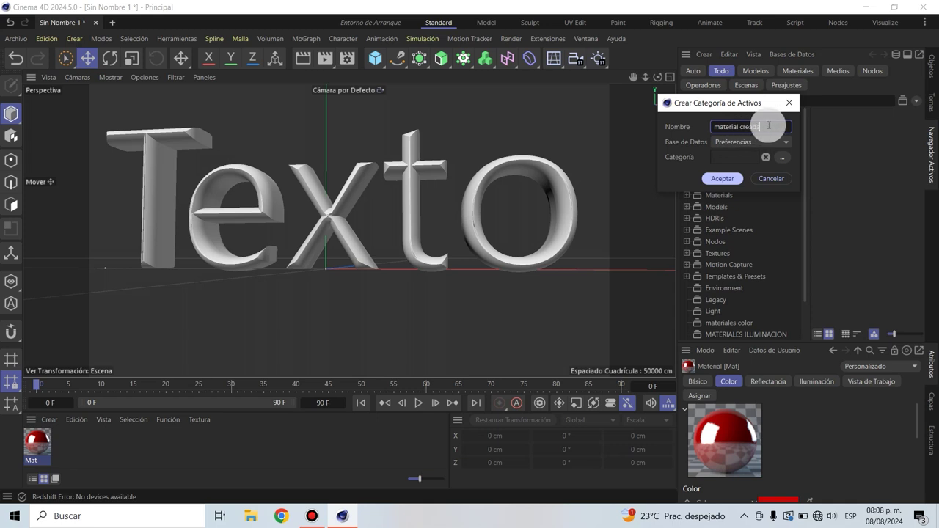
left_click(718, 179)
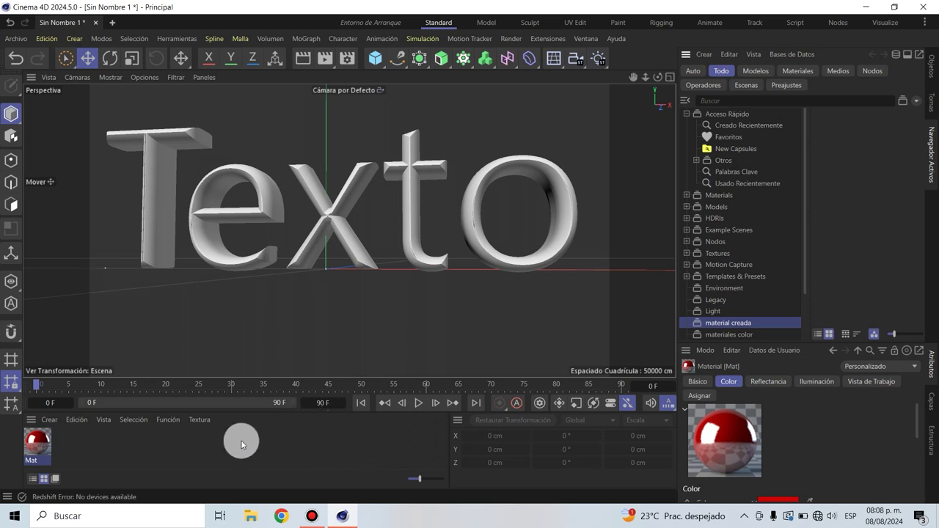
Paste a copy of the red material and change its hue to teal
key("ctrl+c")
key("ctrl+v")
key("ctrl+v")
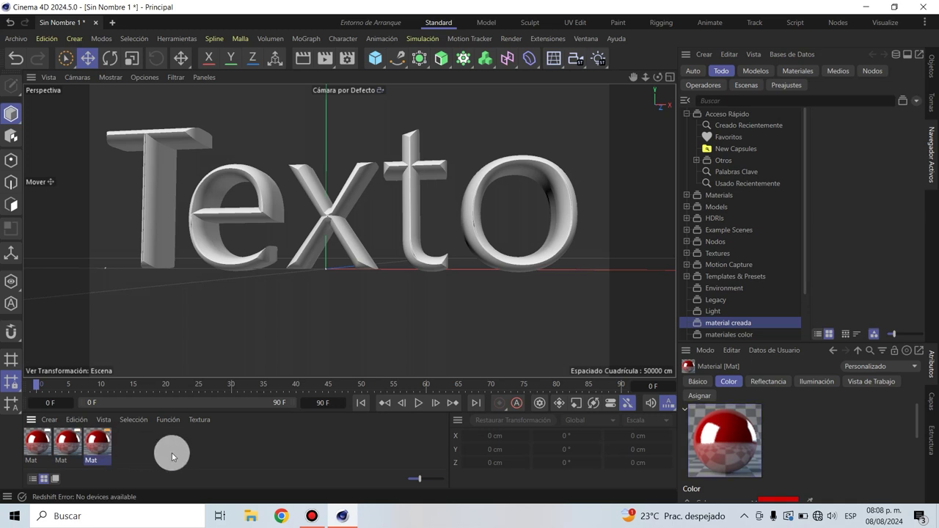
double_click(132, 443)
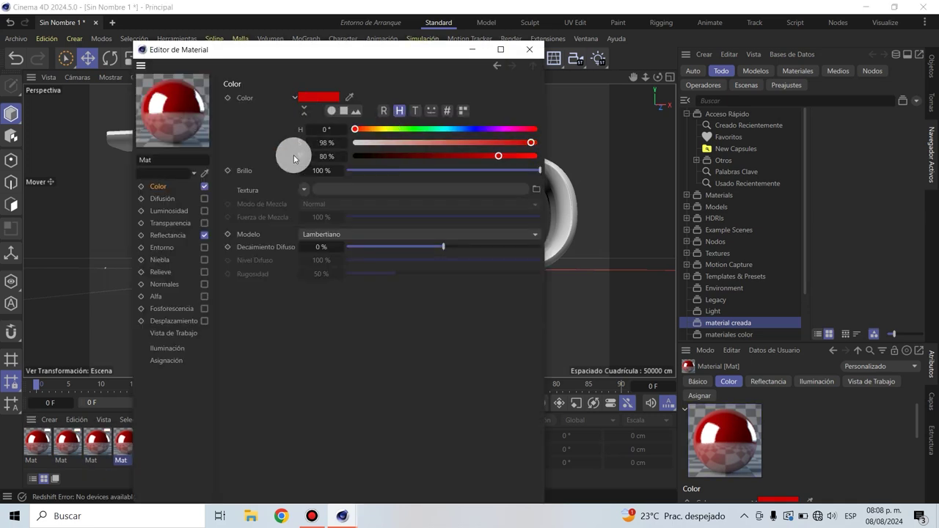
left_click_drag(393, 128, 446, 146)
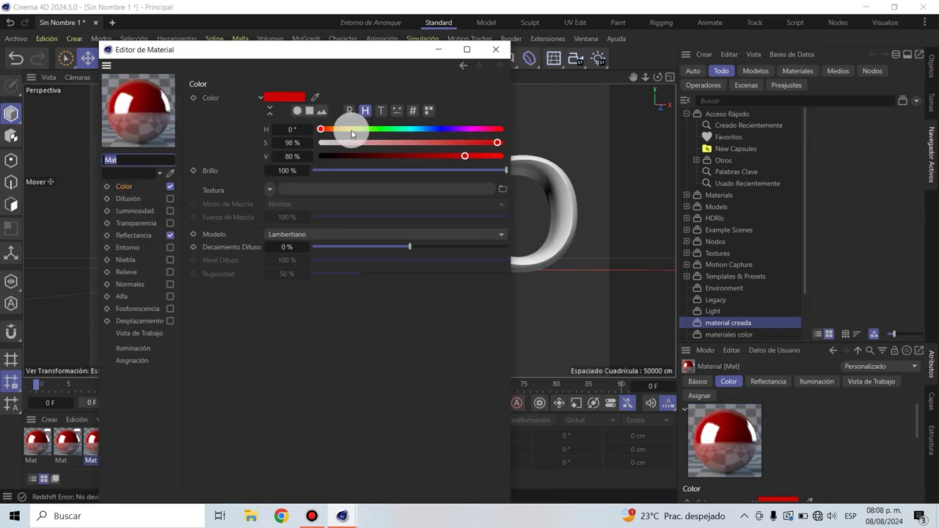
left_click(410, 129)
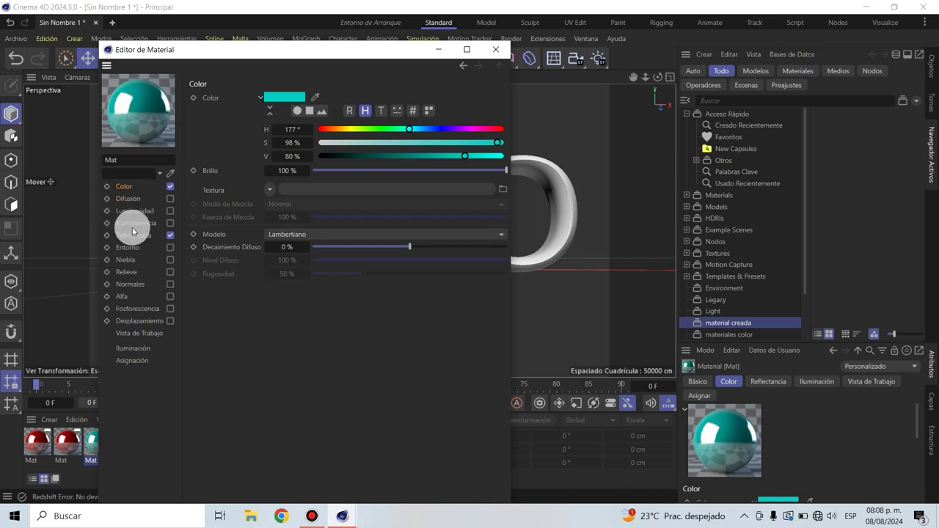
left_click(494, 54)
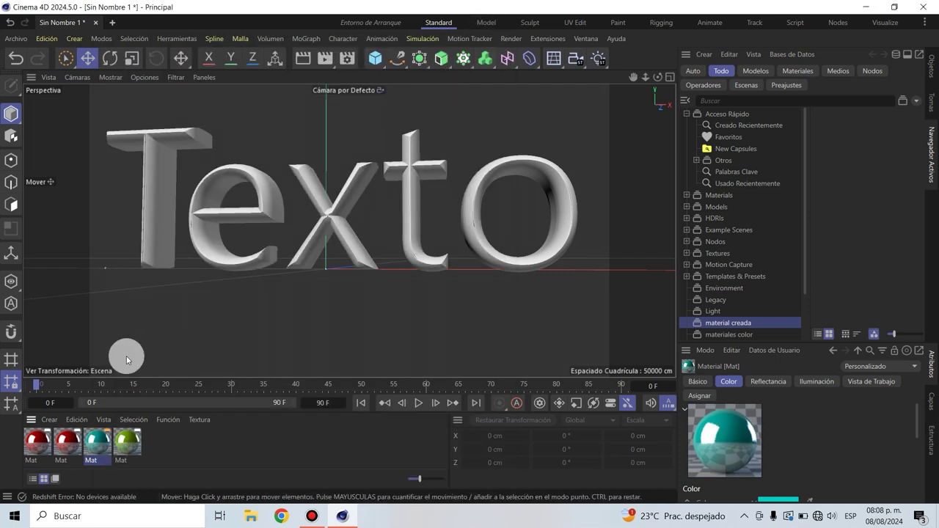
Change another copy's hue to yellow, then select all four coloured materials
double_click(65, 439)
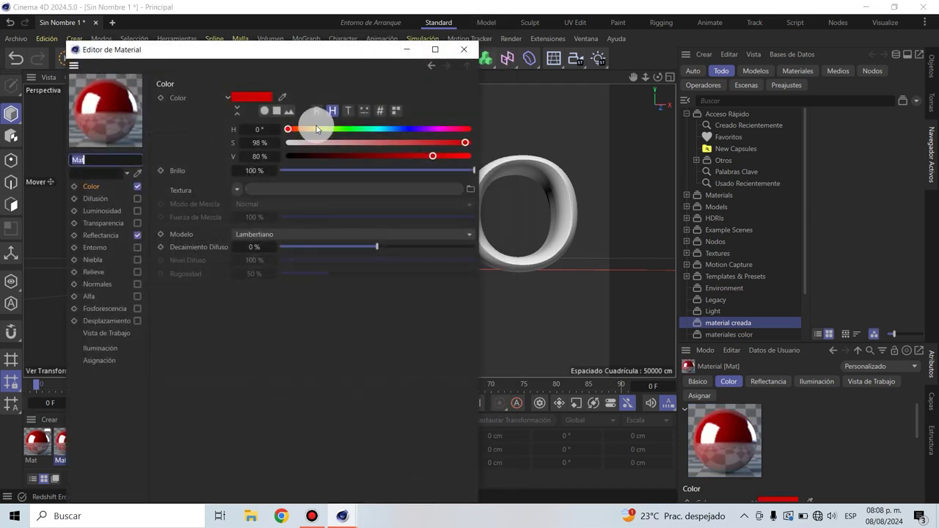
left_click(316, 129)
left_click(464, 49)
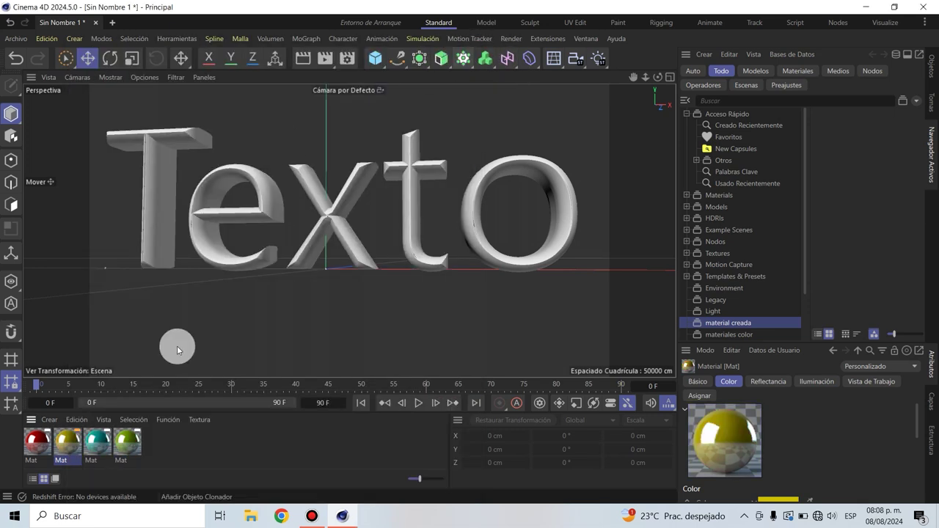
left_click(164, 453)
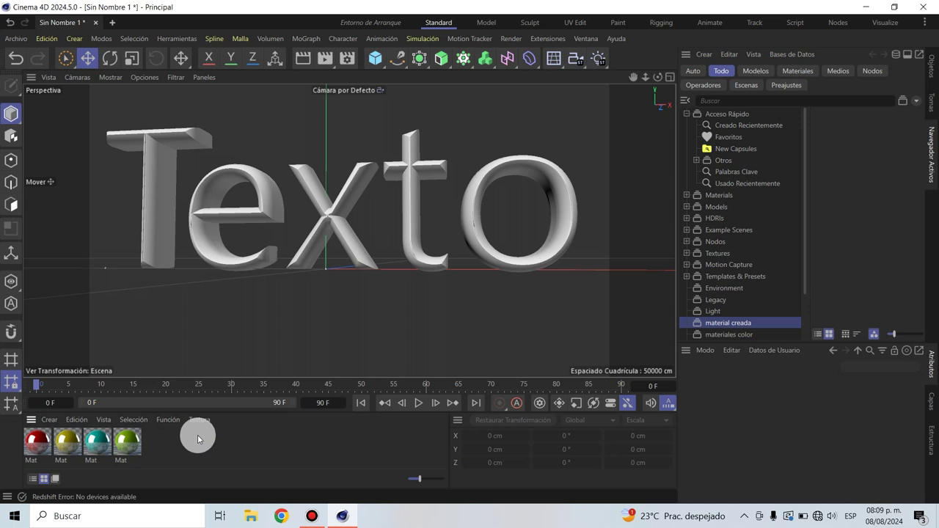
left_click(127, 441)
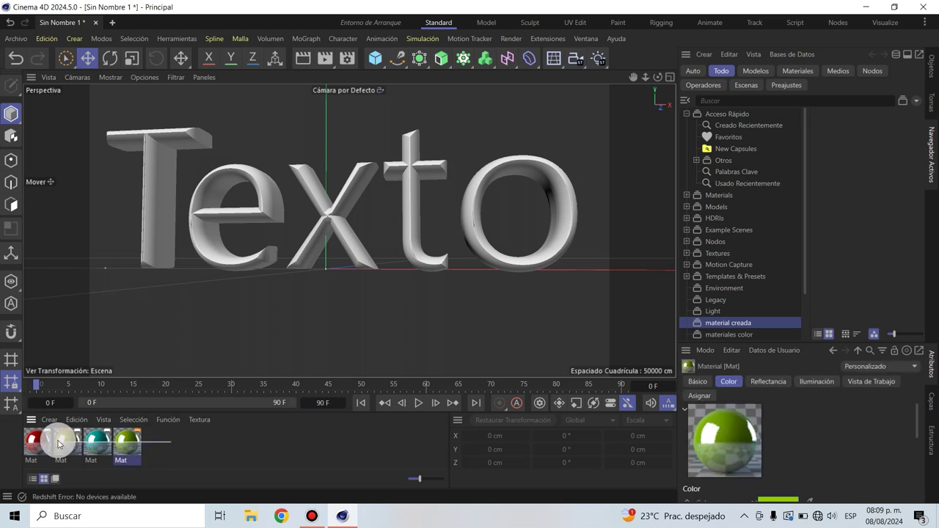
left_click(33, 446, "shift")
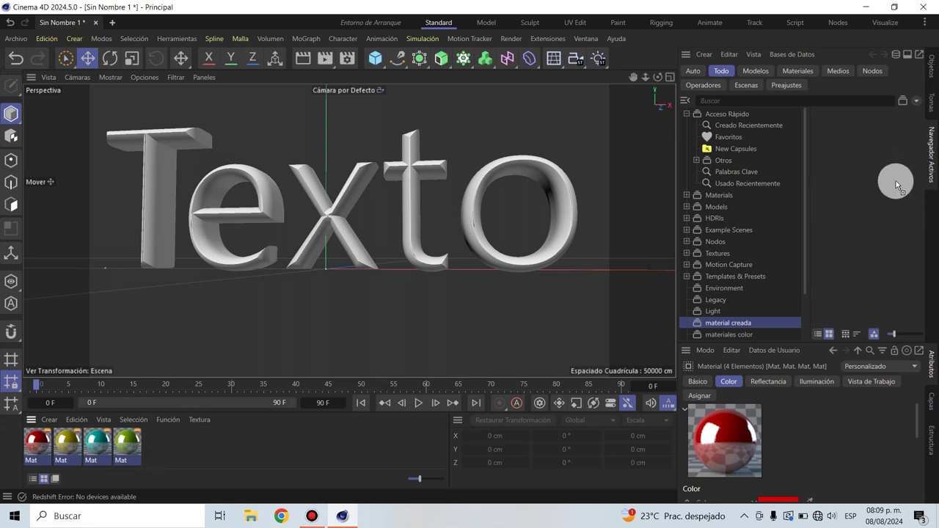
Save the four glossy materials to the 'material creada' asset category, then start new scene Sin Nombre 3
left_click_drag(850, 179, 850, 176)
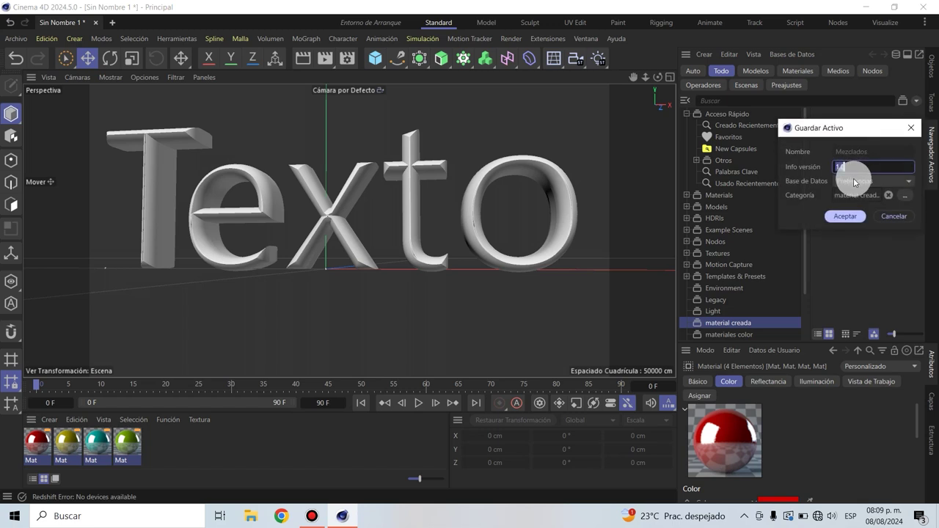
left_click(849, 217)
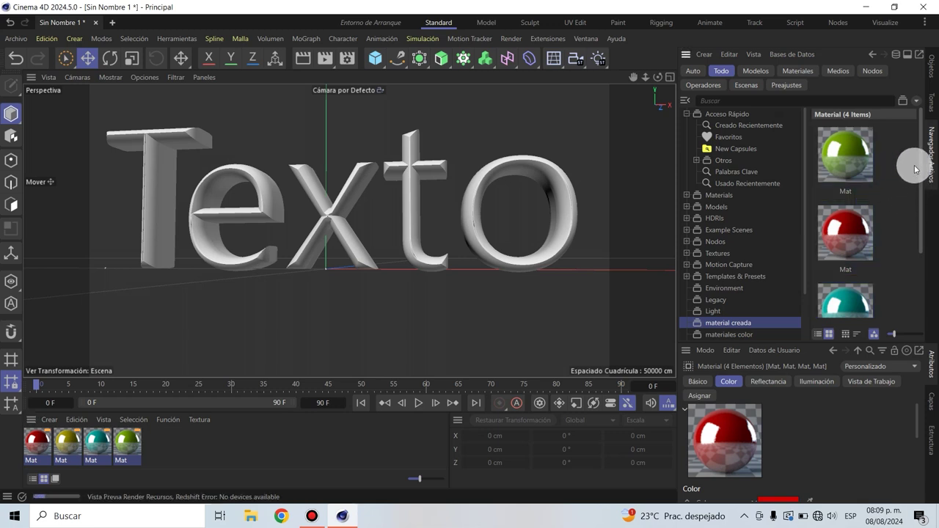
mouse_move(922, 196)
left_mouse_down()
mouse_move(922, 281)
mouse_move(916, 146)
mouse_move(931, 264)
mouse_move(923, 228)
mouse_move(916, 294)
mouse_move(927, 223)
mouse_move(929, 258)
mouse_move(924, 268)
mouse_move(924, 210)
left_mouse_up()
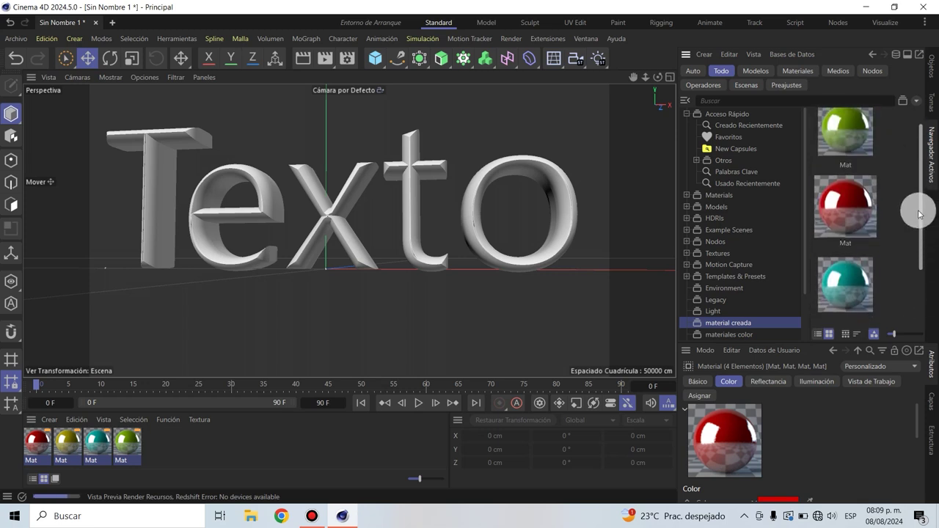
mouse_move(63, 22)
left_click(95, 23)
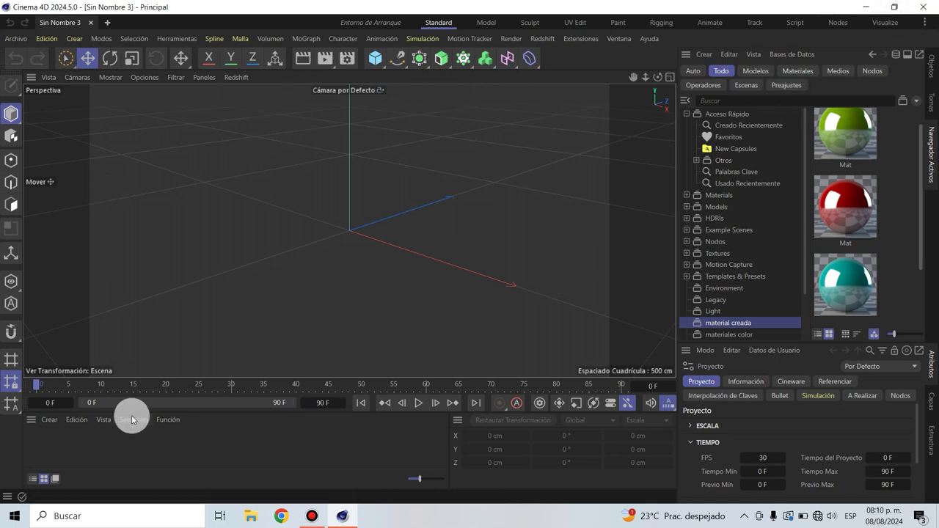
Return to the Asset Browser and view the material creada and MATERIALES ILUMINACION categories
left_click(925, 63)
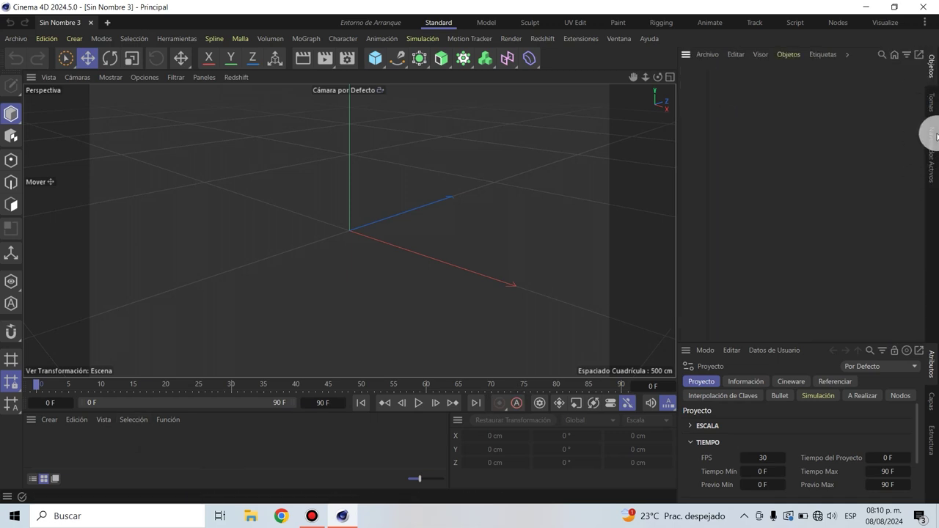
left_click(934, 160)
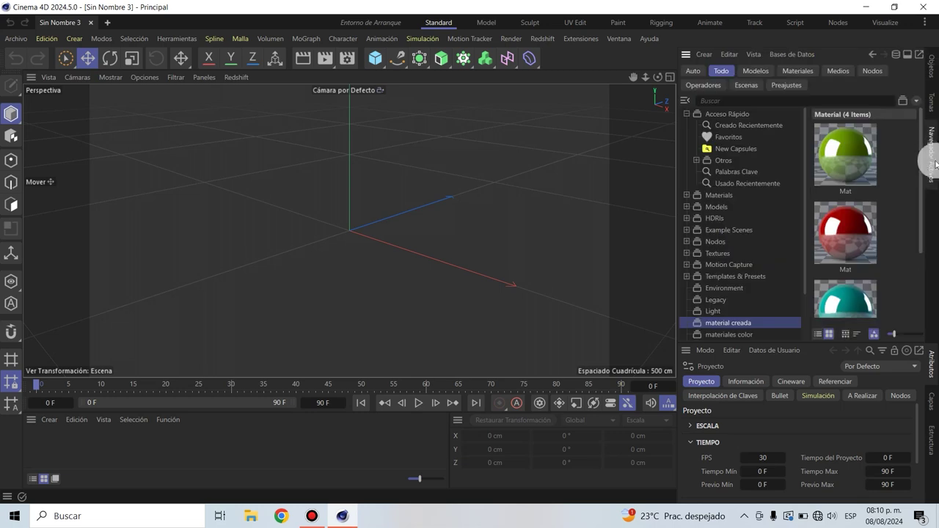
left_click(725, 323)
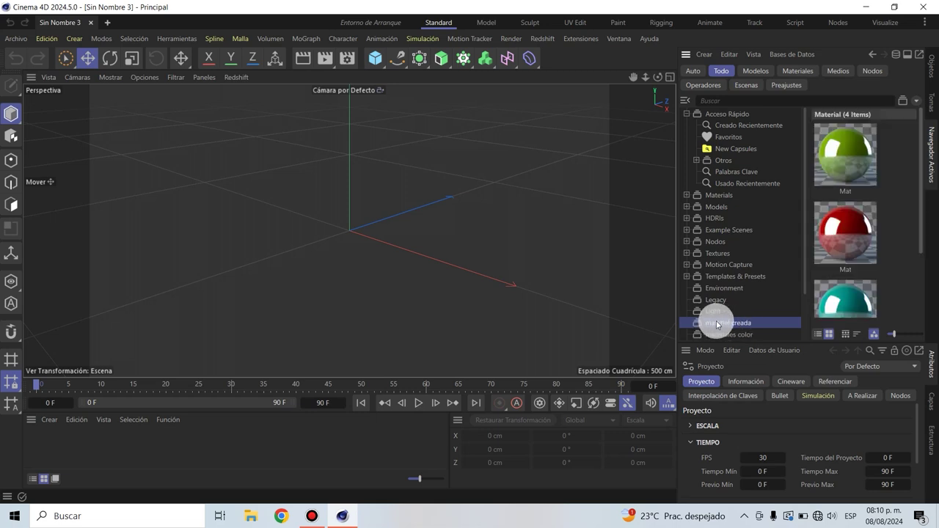
scroll(909, 212, "down", 3)
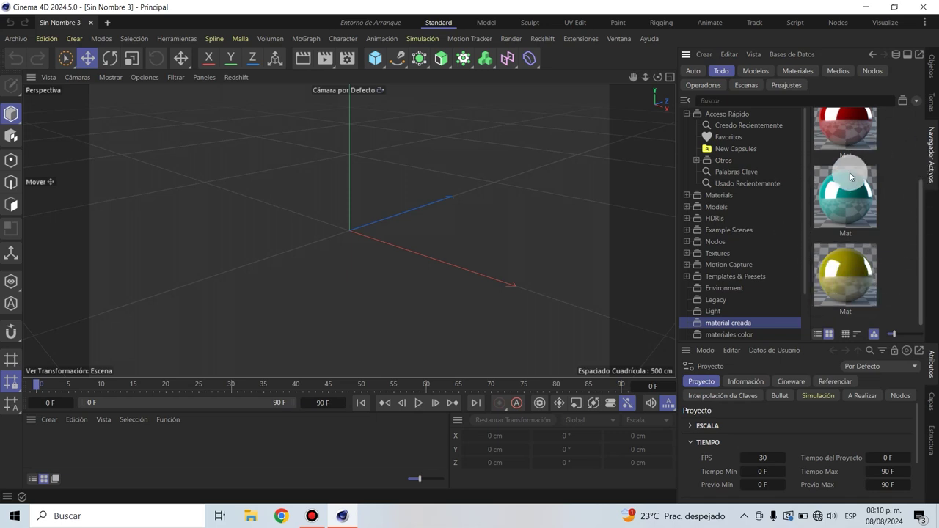
scroll(770, 290, "down", 3)
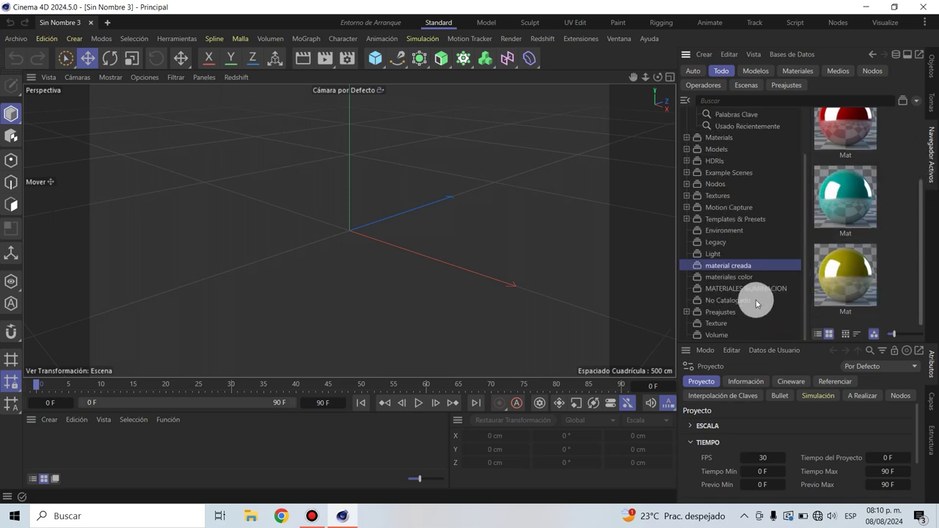
left_click(742, 288)
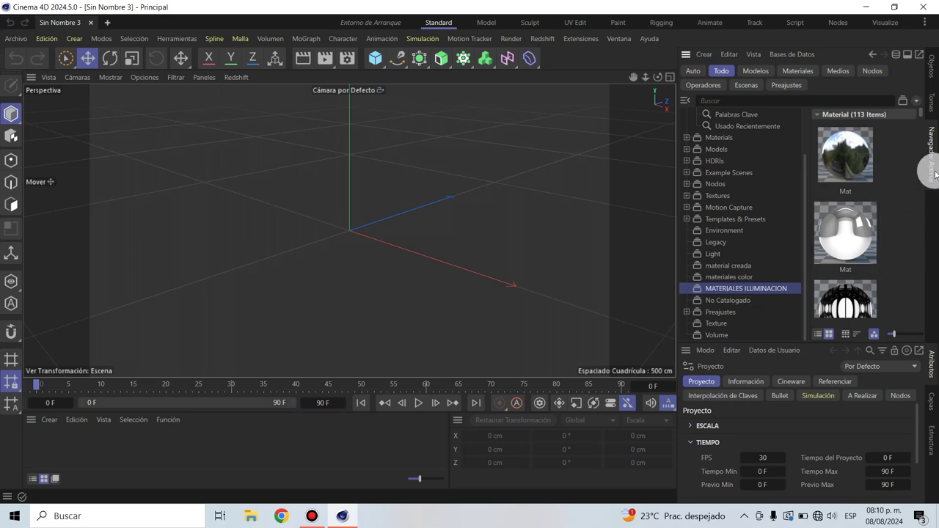
Shrink the material thumbnails and browse materiales color, MATERIALES ILUMINACION, then No Catalogado
left_click_drag(921, 119, 909, 143)
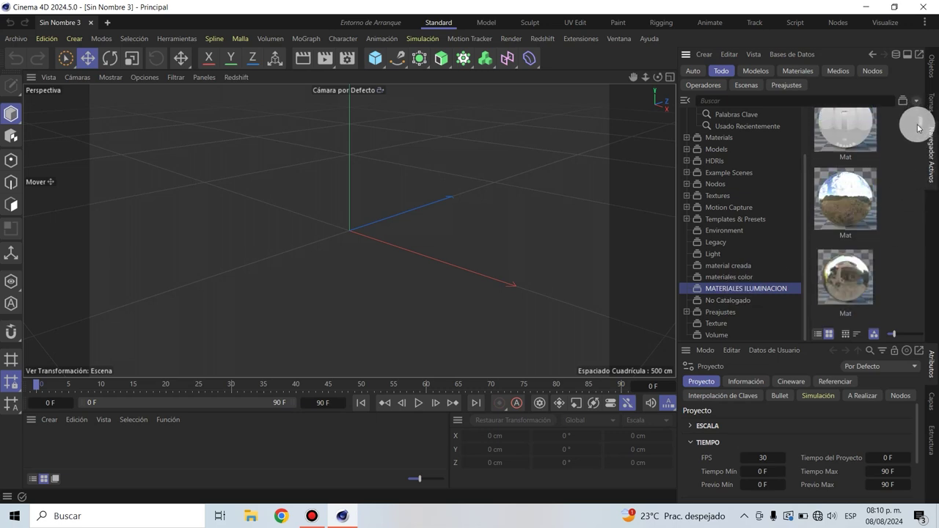
scroll(889, 274, "down", 2)
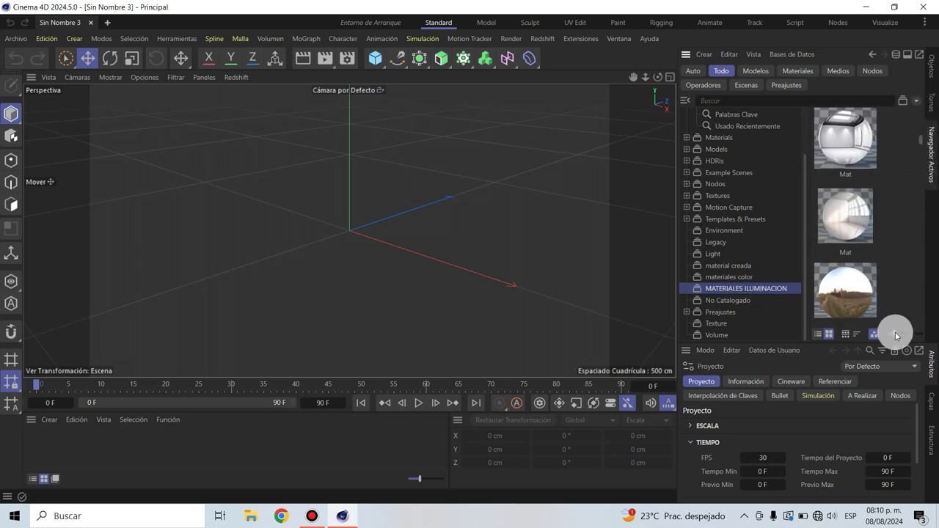
left_click_drag(895, 335, 891, 335)
left_click(736, 277)
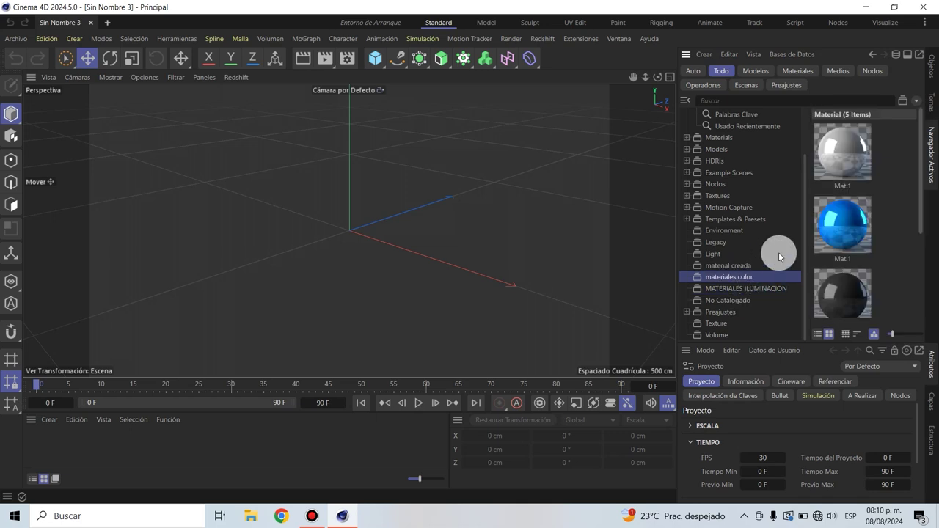
key("Down")
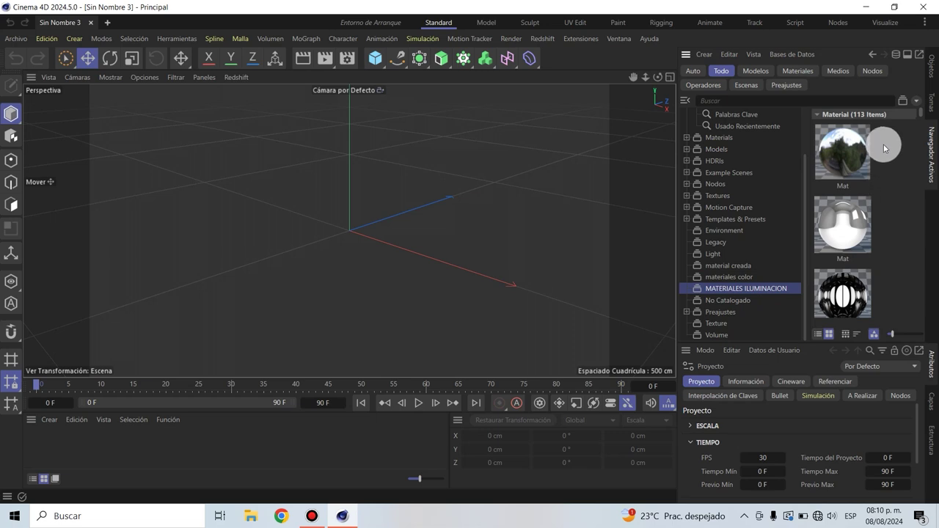
mouse_move(920, 118)
left_mouse_down()
mouse_move(880, 251)
mouse_move(936, 116)
mouse_move(890, 283)
mouse_move(921, 63)
left_mouse_up()
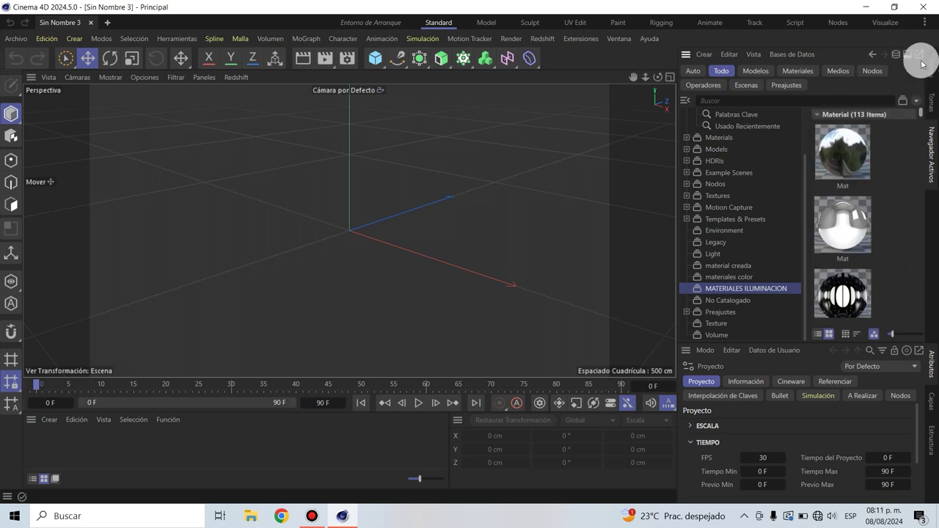
left_click(700, 301)
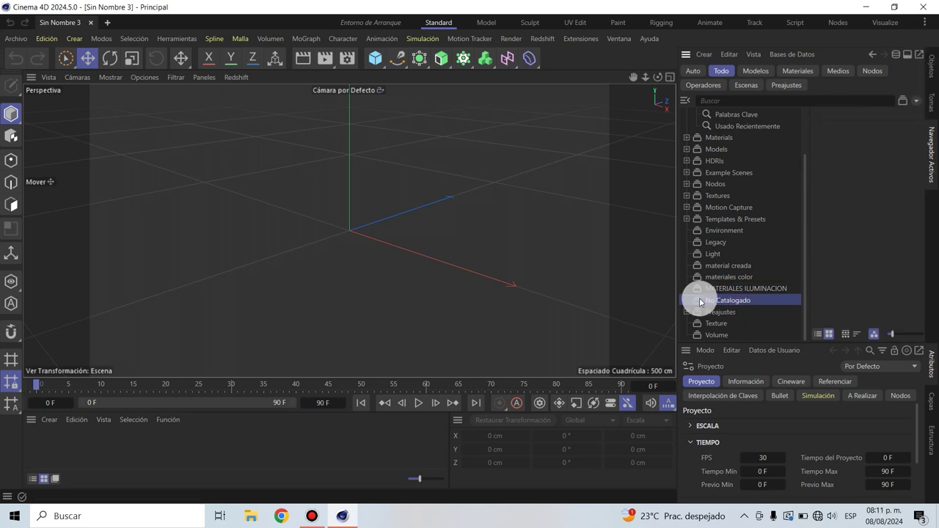